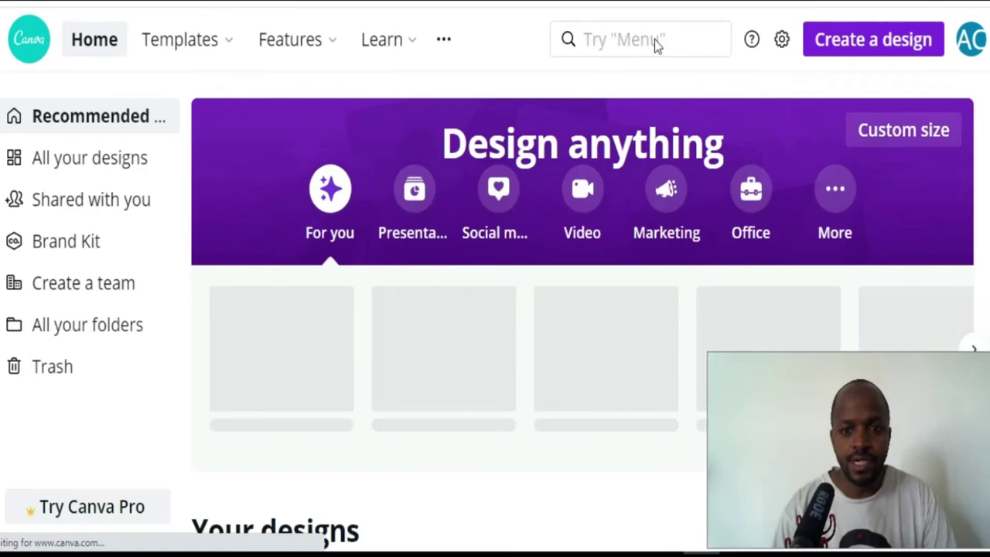
Reuse the recent 'youtube thumbnail' search to browse the 514 YouTube Thumbnail templates
{"action": "left_click", "coordinate": [645, 32]}
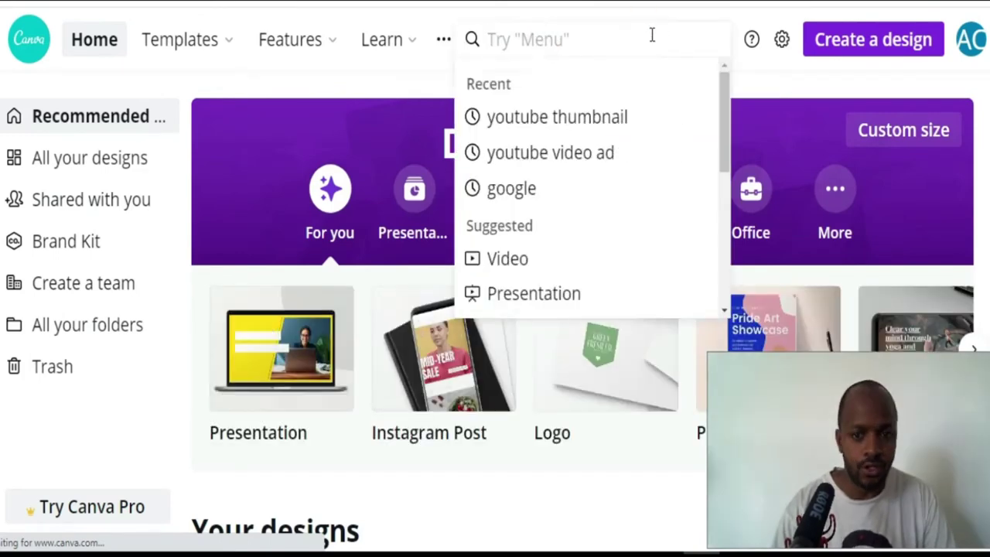
{"action": "left_click", "coordinate": [604, 114]}
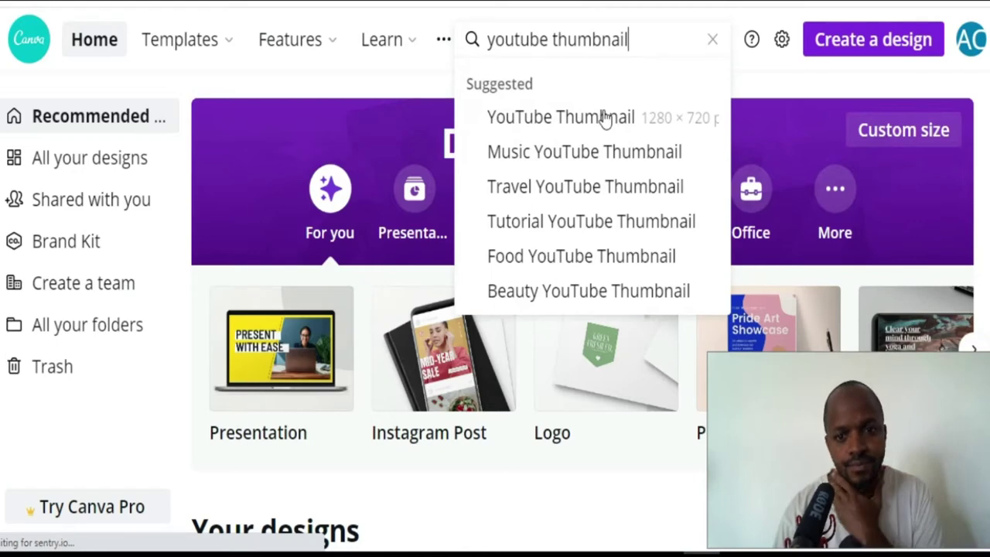
{"action": "left_click", "coordinate": [560, 117]}
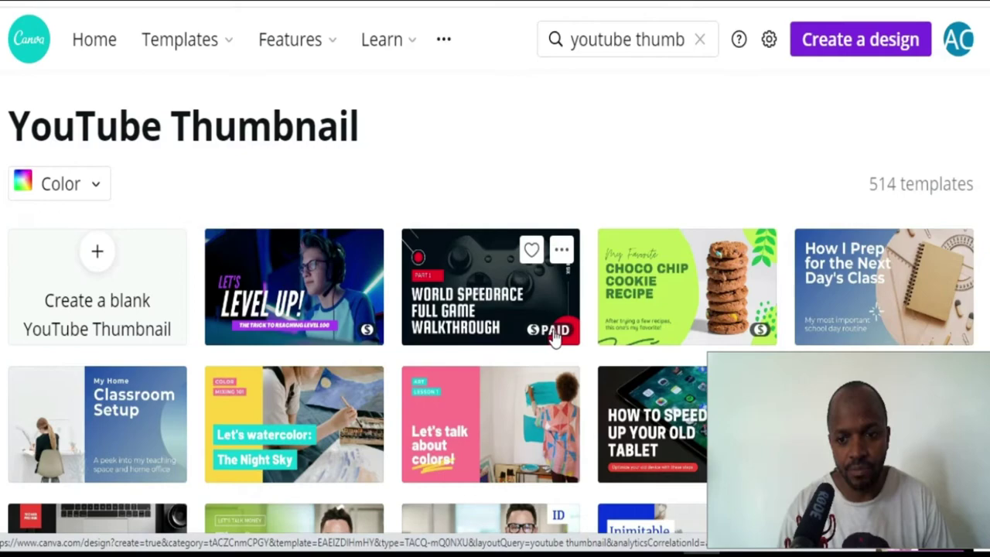
{"action": "scroll", "coordinate": [553, 338], "scroll_direction": "down", "scroll_amount": 1}
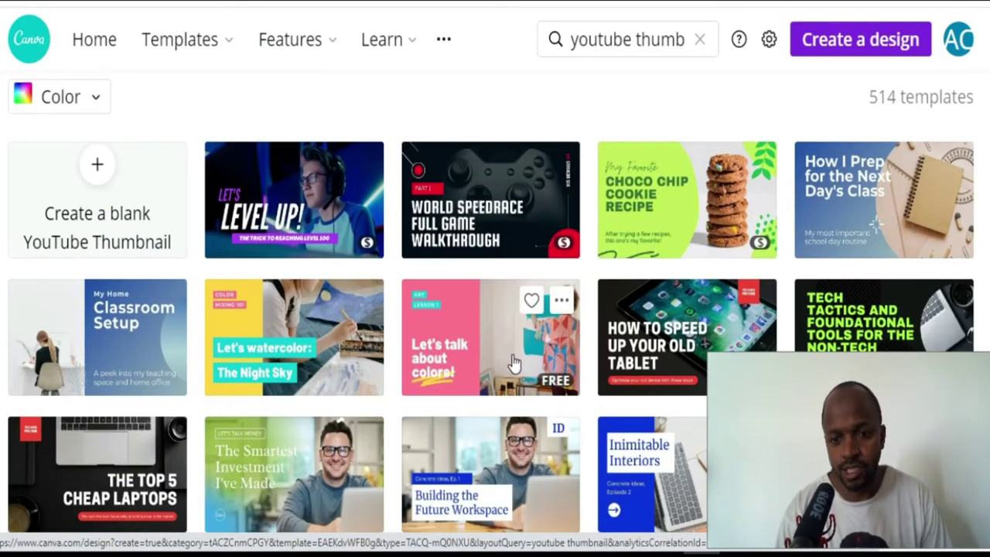
{"action": "scroll", "coordinate": [514, 363], "scroll_direction": "down", "scroll_amount": 2}
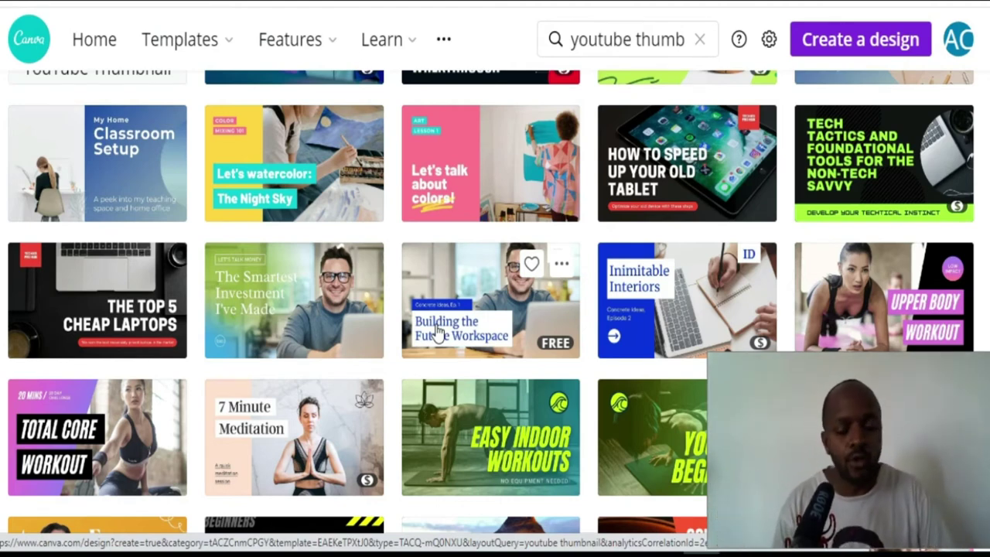
{"action": "scroll", "coordinate": [110, 290], "scroll_direction": "up", "scroll_amount": 3}
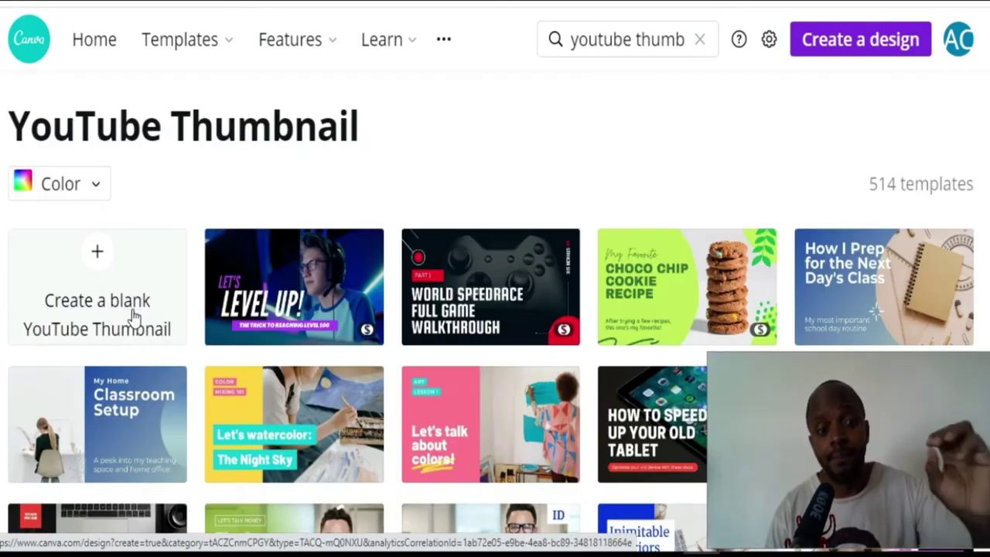
Start an empty YouTube Thumbnail design from the 'Create a blank' option
{"action": "left_click", "coordinate": [91, 269]}
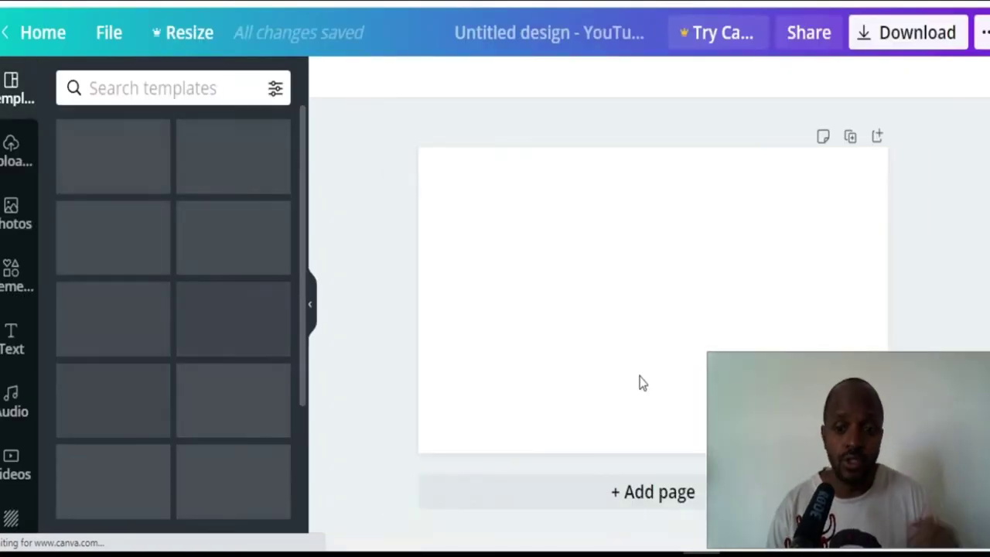
{"action": "left_click_drag", "start_coordinate": [709, 351], "coordinate": [780, 390]}
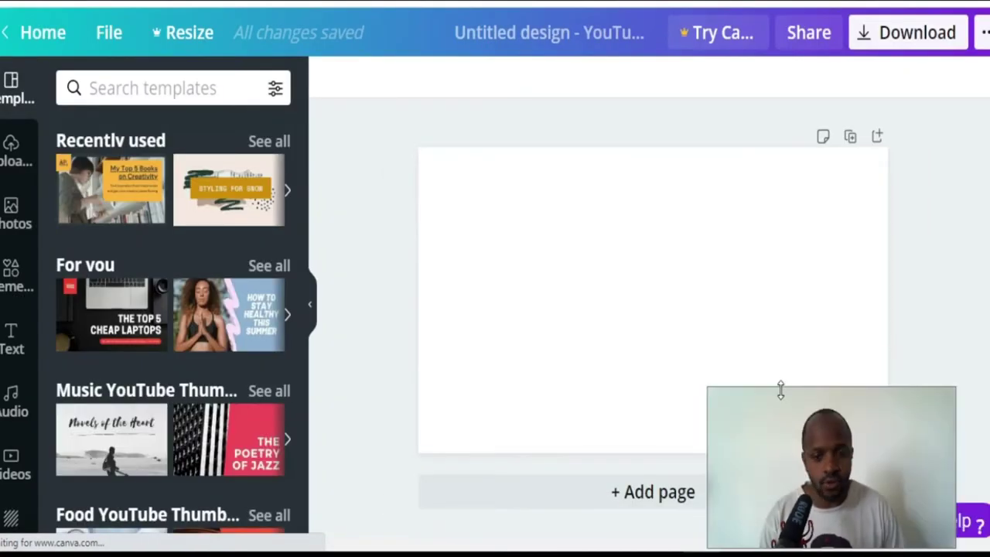
{"action": "mouse_move", "coordinate": [895, 483]}
{"action": "left_mouse_down"}
{"action": "mouse_move", "coordinate": [851, 487]}
{"action": "mouse_move", "coordinate": [870, 475]}
{"action": "left_mouse_up"}
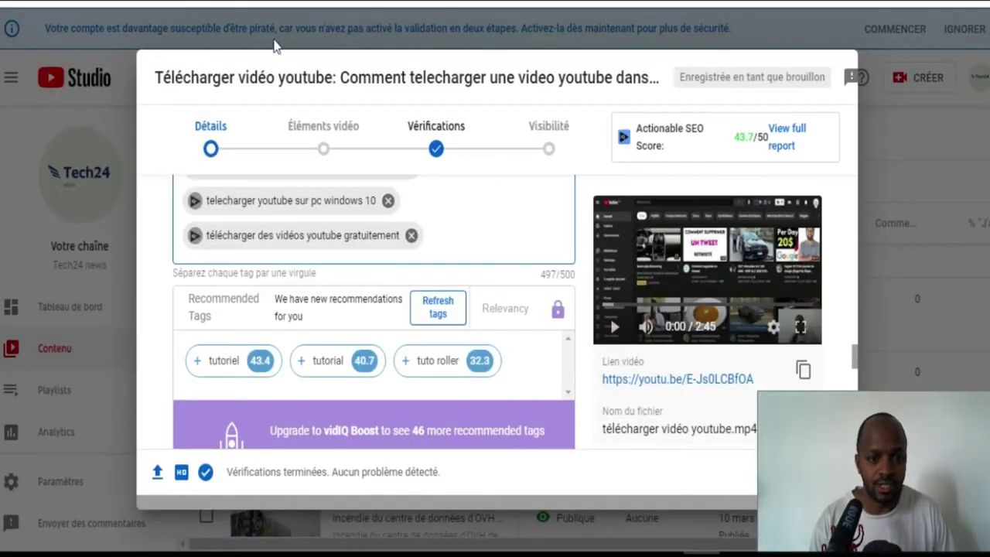
Copy 'Télécharger vidéo youtube:' from the start of the draft video's title
{"action": "scroll", "coordinate": [380, 281], "scroll_direction": "up", "scroll_amount": 15}
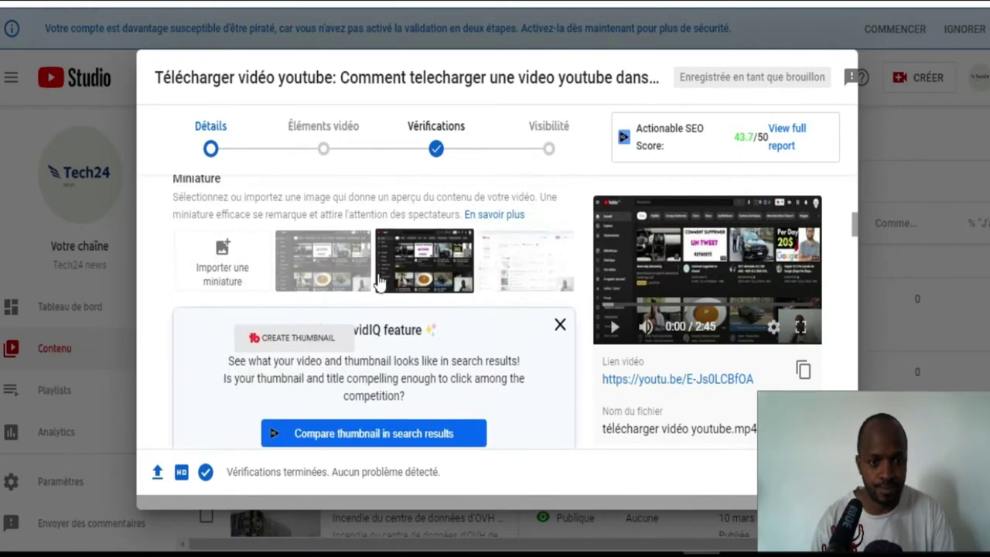
{"action": "scroll", "coordinate": [378, 278], "scroll_direction": "up", "scroll_amount": 5}
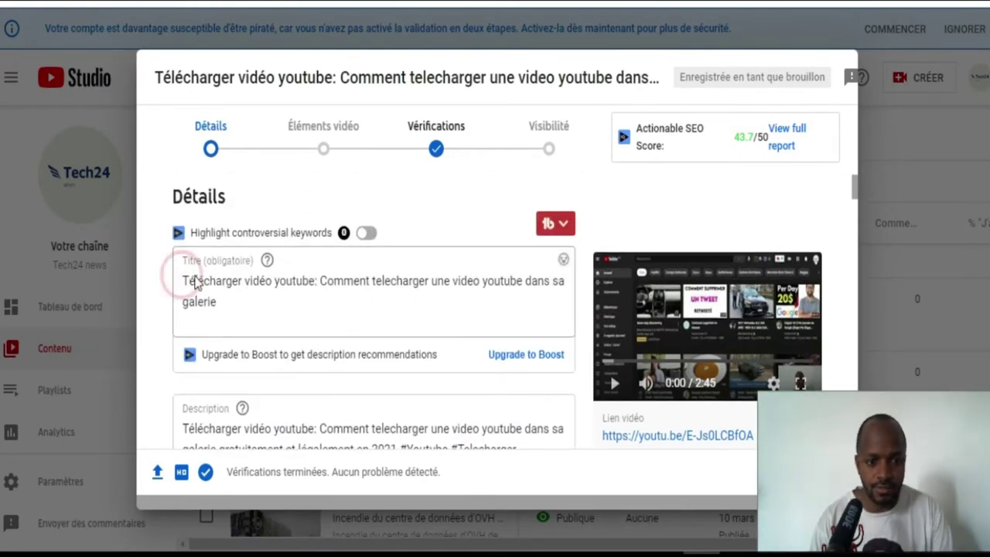
{"action": "left_click_drag", "start_coordinate": [183, 281], "coordinate": [210, 282]}
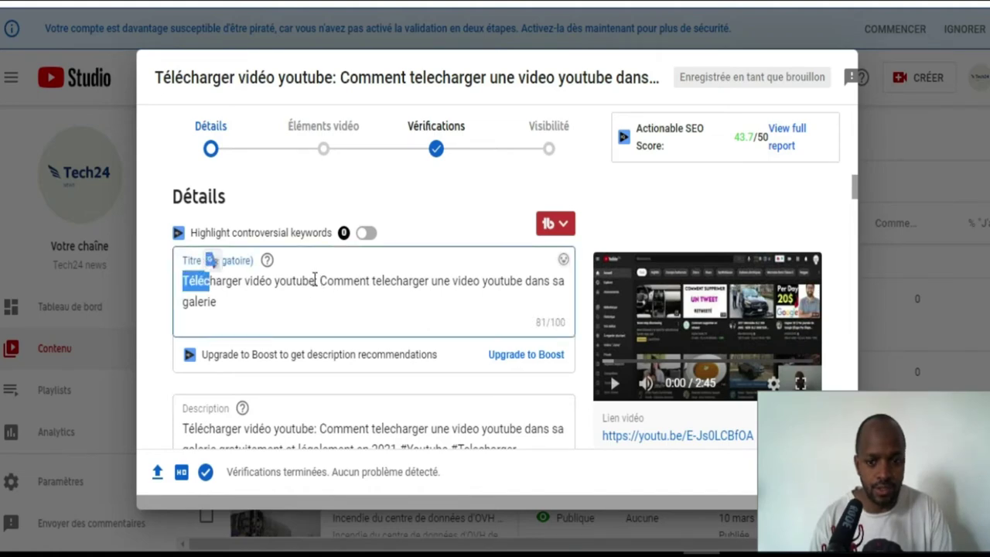
{"action": "left_click_drag", "start_coordinate": [314, 280], "coordinate": [183, 280]}
{"action": "right_click", "coordinate": [211, 284]}
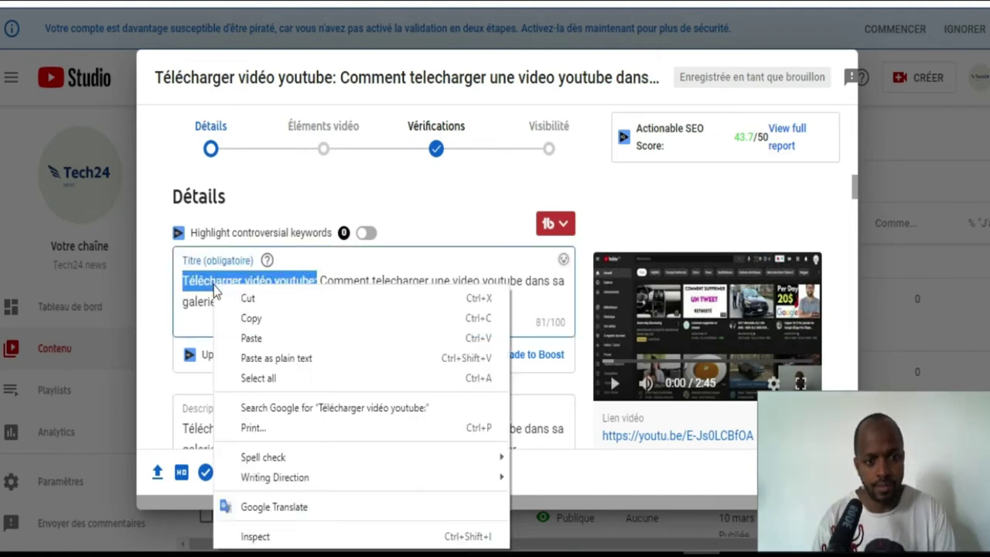
{"action": "left_click", "coordinate": [264, 317]}
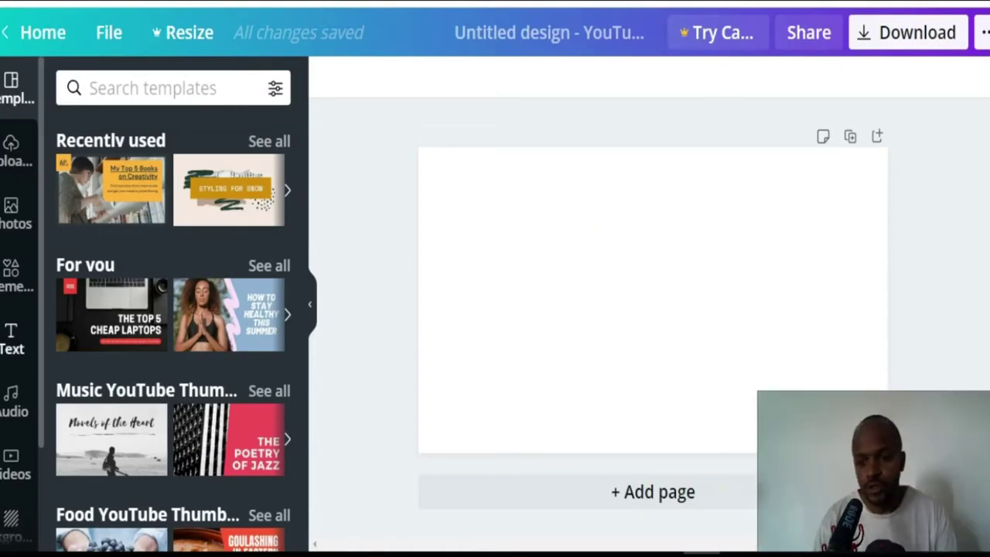
Add a heading 'Télécharger vidéo youtube', enlarged to about size 58 and centred at the top
{"action": "left_click", "coordinate": [10, 344]}
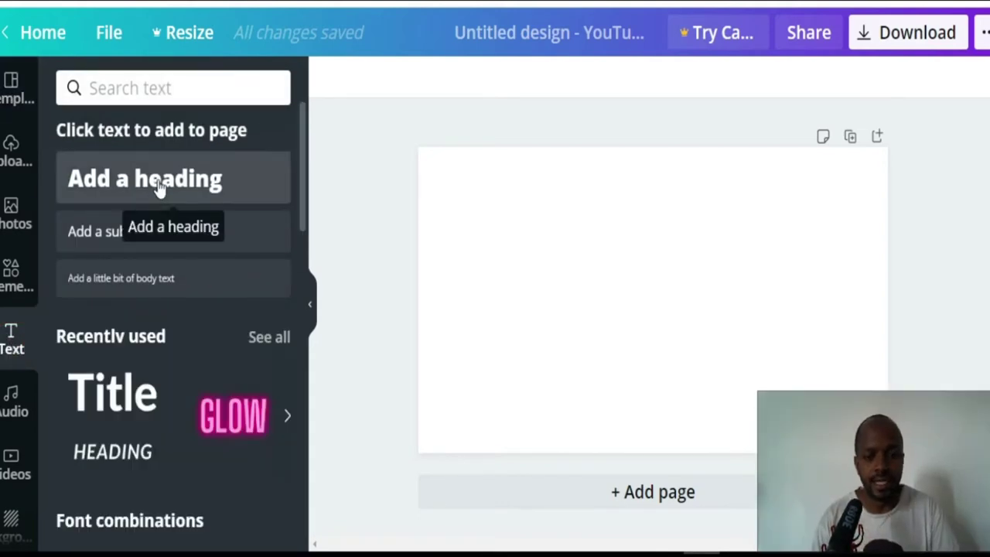
{"action": "left_click", "coordinate": [158, 185]}
{"action": "left_click_drag", "start_coordinate": [661, 307], "coordinate": [634, 207]}
{"action": "double_click", "coordinate": [635, 206]}
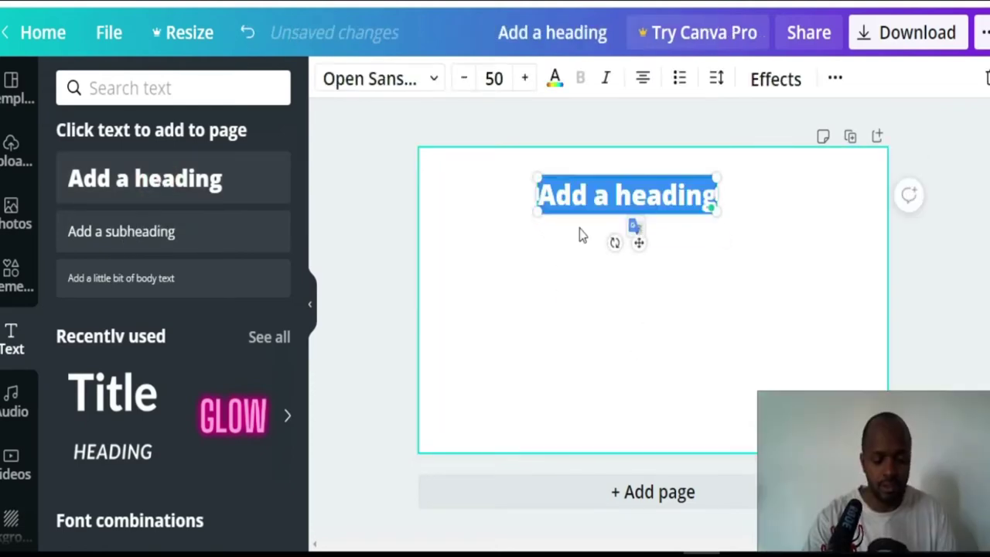
{"action": "key", "text": "ctrl+v"}
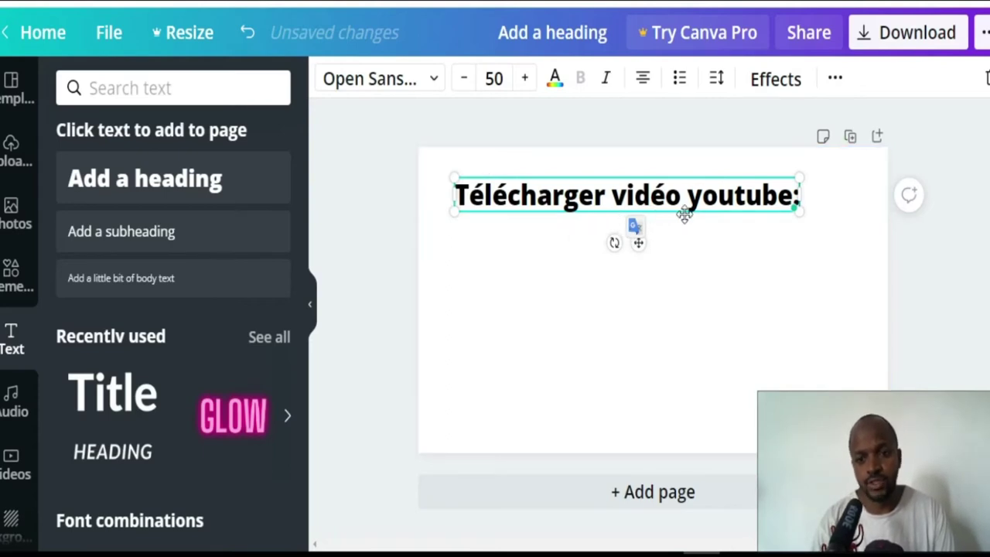
{"action": "left_click_drag", "start_coordinate": [798, 211], "coordinate": [858, 259]}
{"action": "left_click_drag", "start_coordinate": [698, 204], "coordinate": [692, 195]}
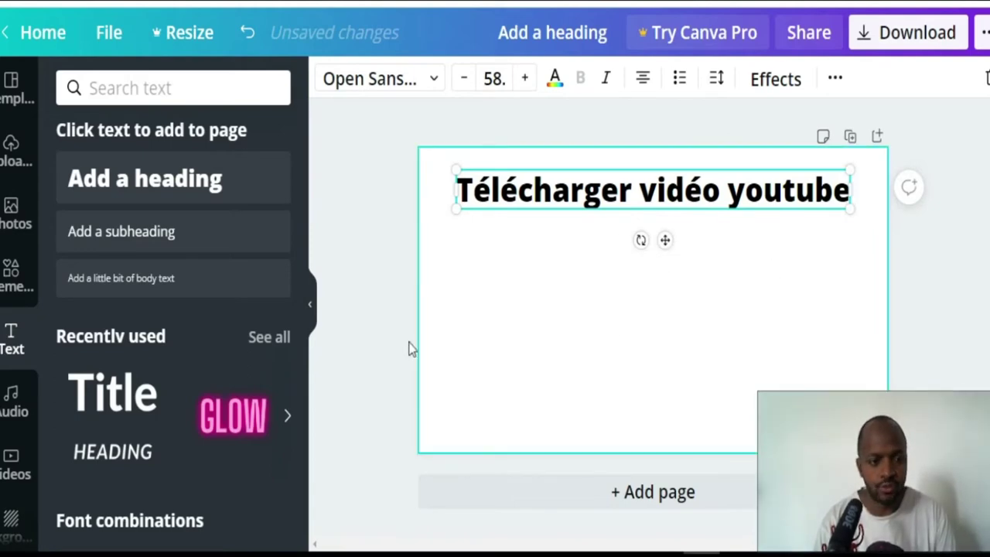
{"action": "left_click", "coordinate": [14, 278]}
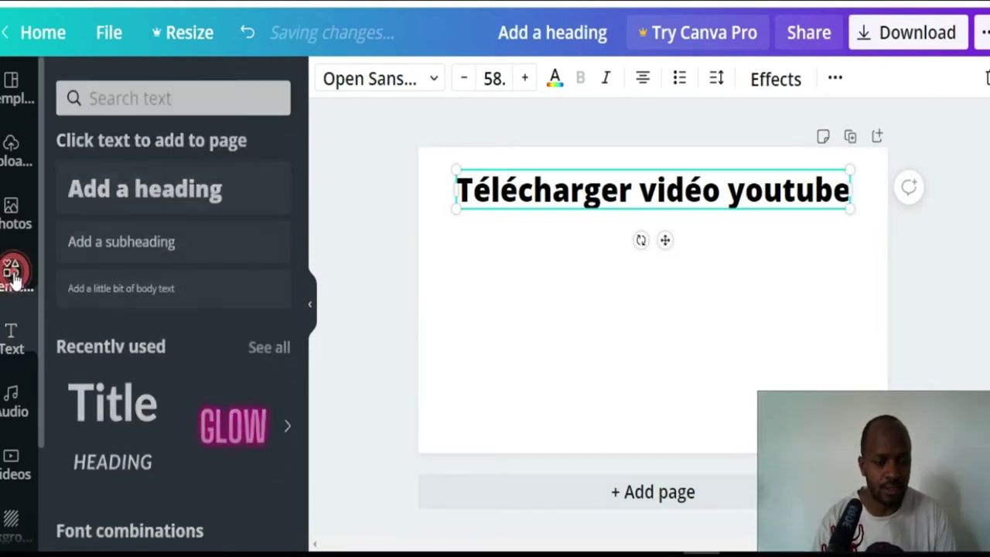
Place the round red YouTube logo from the 'youtube' element search at the page centre
{"action": "left_click", "coordinate": [158, 87]}
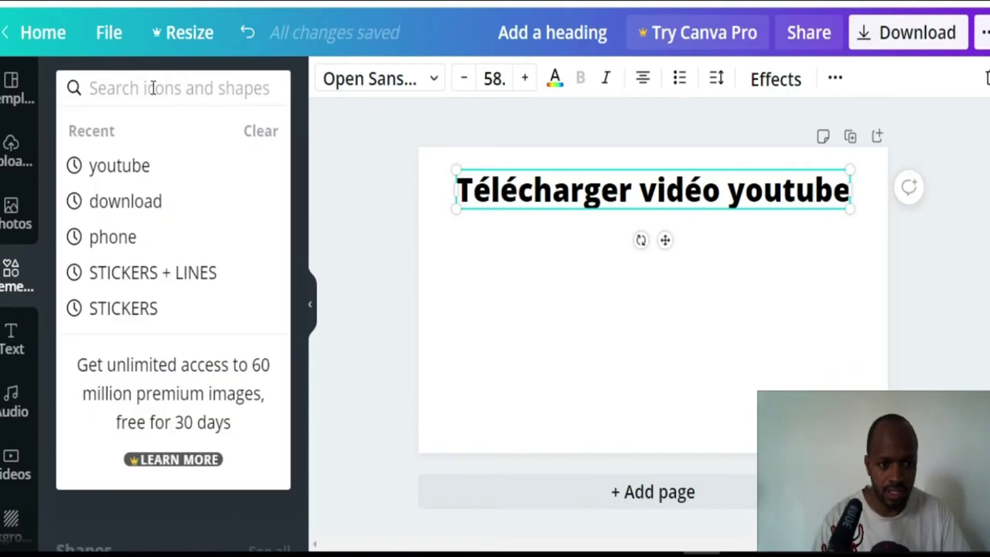
{"action": "left_click", "coordinate": [132, 165]}
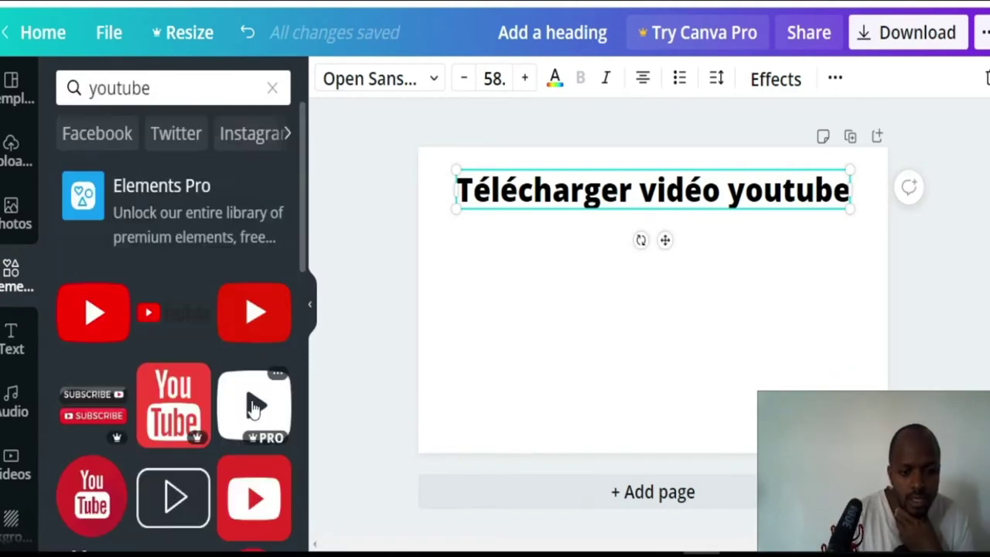
{"action": "scroll", "coordinate": [272, 418], "scroll_direction": "down", "scroll_amount": 1}
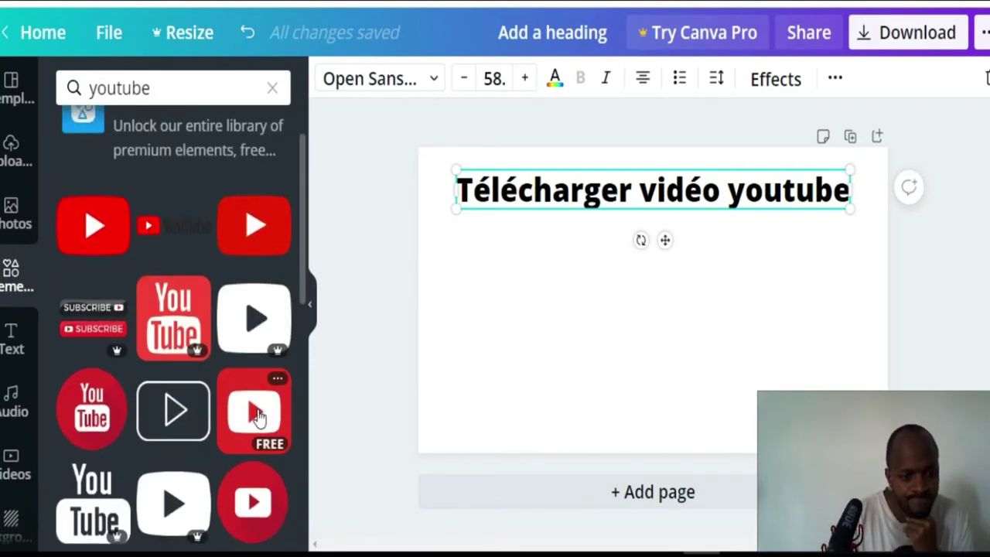
{"action": "scroll", "coordinate": [252, 416], "scroll_direction": "down", "scroll_amount": 1}
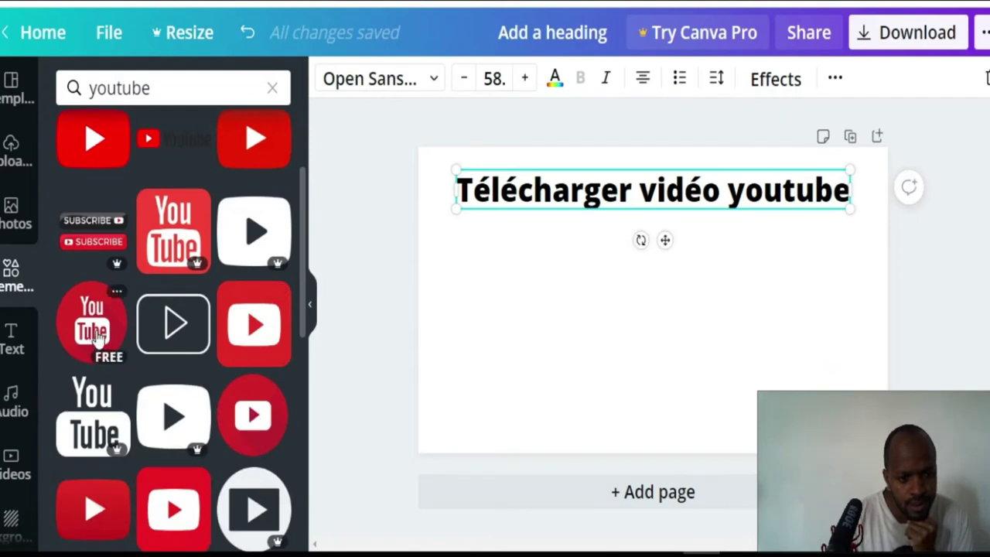
{"action": "left_click_drag", "start_coordinate": [91, 344], "coordinate": [675, 325]}
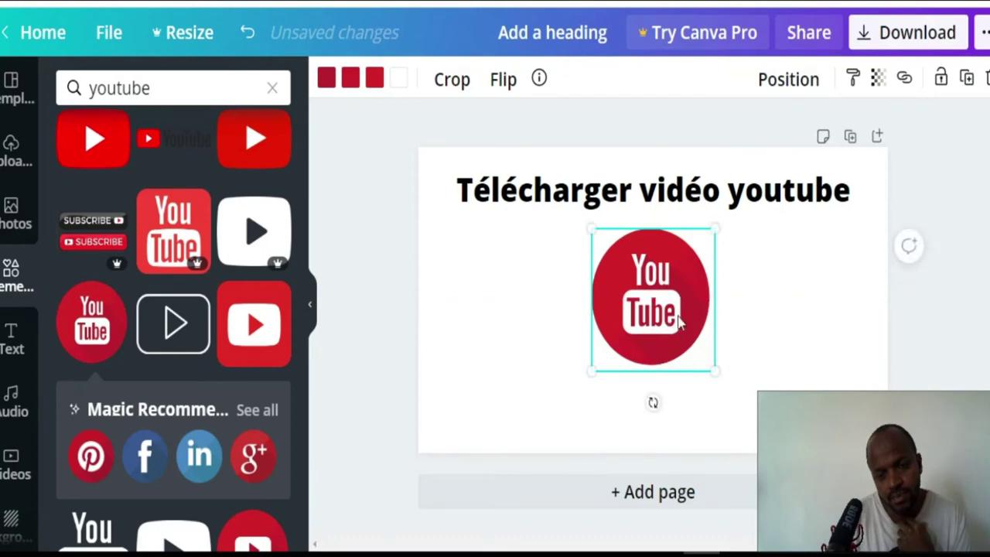
Change the heading to 'Télécharger des vidéos youtube' and reduce its size from 58 to 57
{"action": "left_click", "coordinate": [639, 198]}
{"action": "double_click", "coordinate": [638, 198]}
{"action": "left_click", "coordinate": [639, 198]}
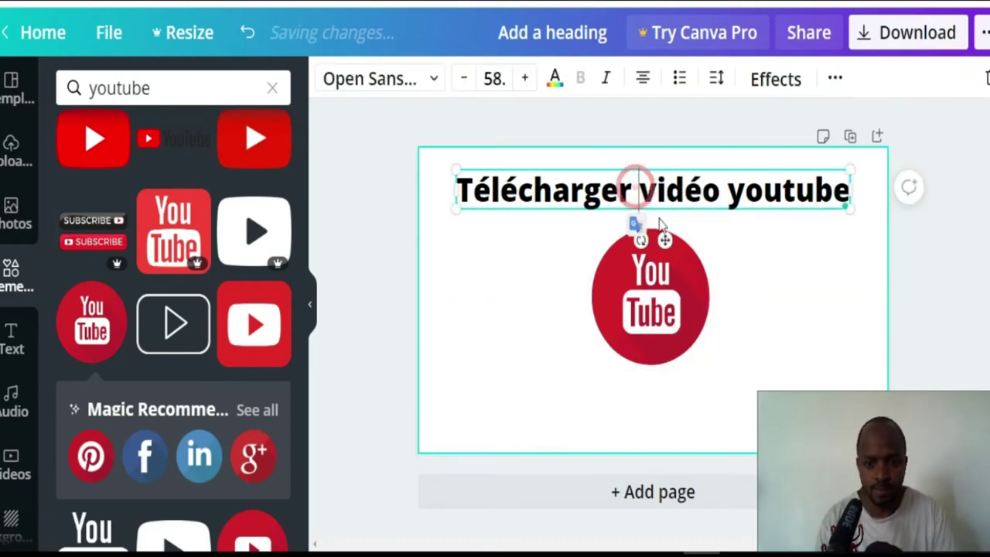
{"action": "type", "text": "des vidéo"}
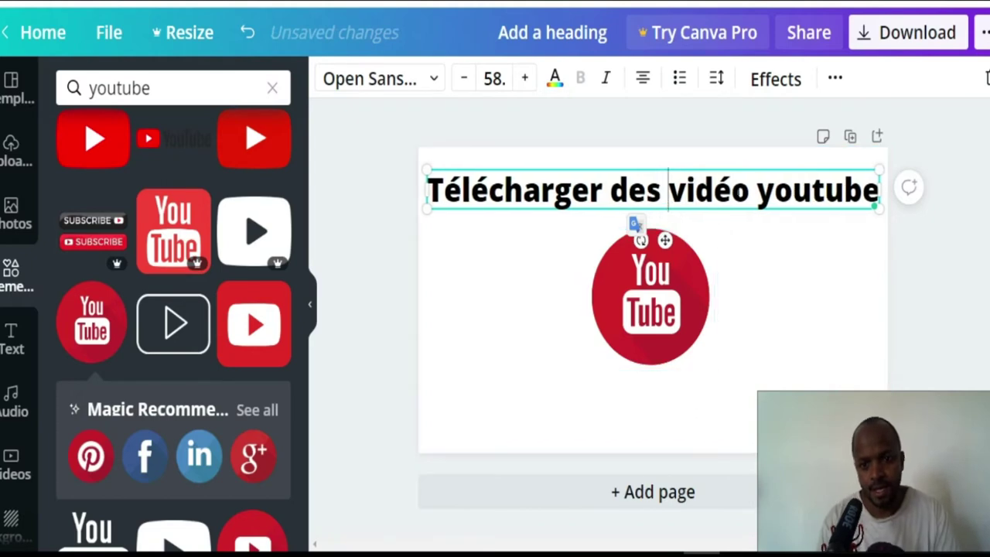
{"action": "type", "text": "s"}
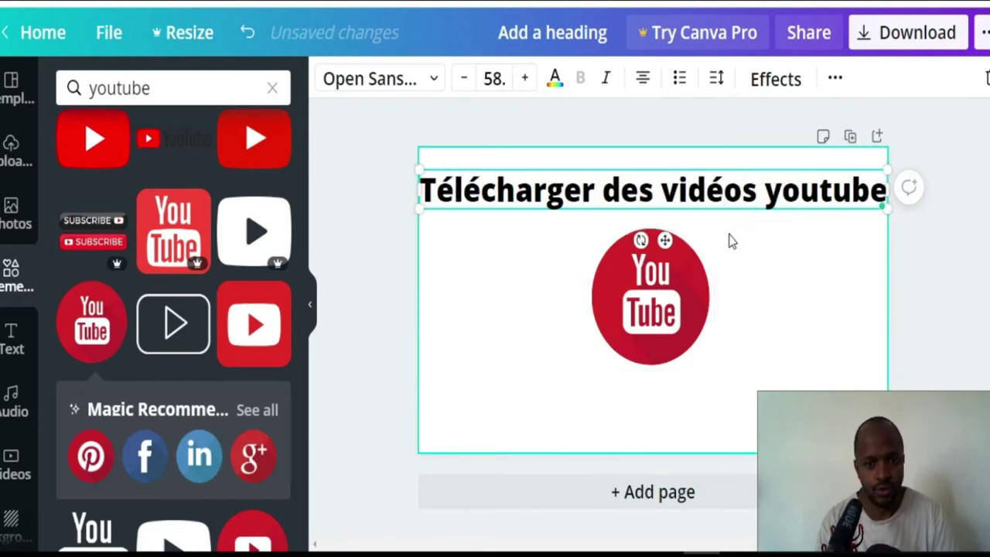
{"action": "left_click", "coordinate": [465, 80]}
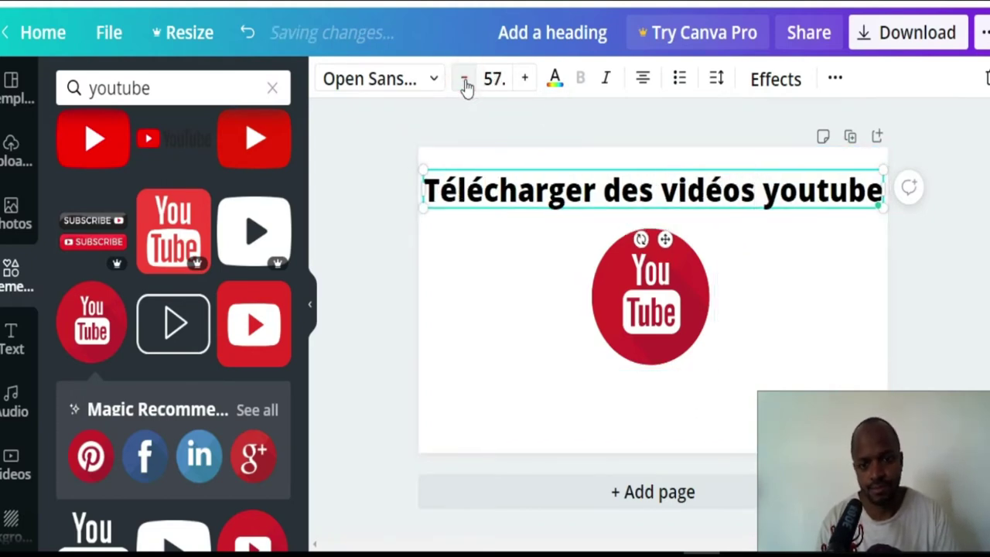
{"action": "left_click", "coordinate": [939, 317]}
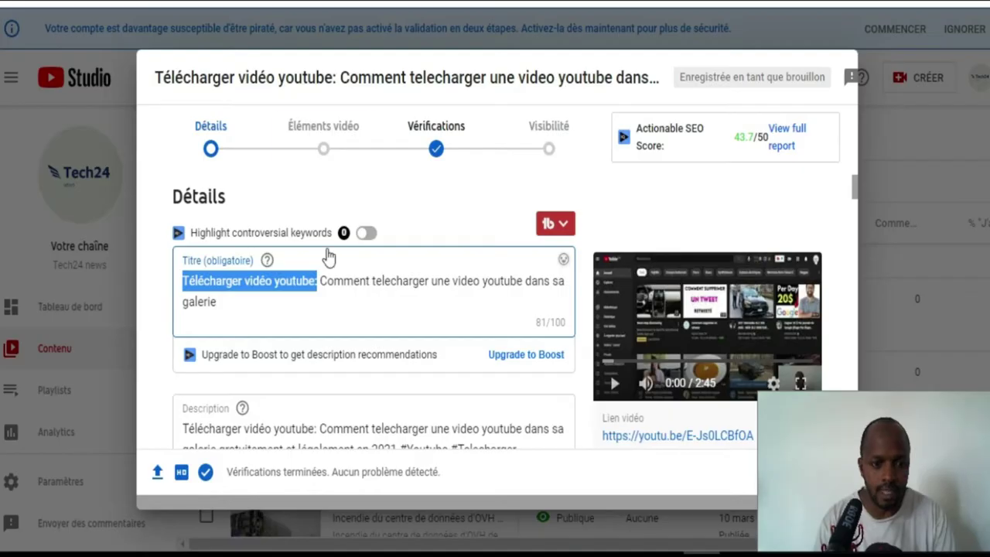
Copy the phrase 'gratuitement et légalement' from the video's description
{"action": "scroll", "coordinate": [227, 292], "scroll_direction": "down", "scroll_amount": 3}
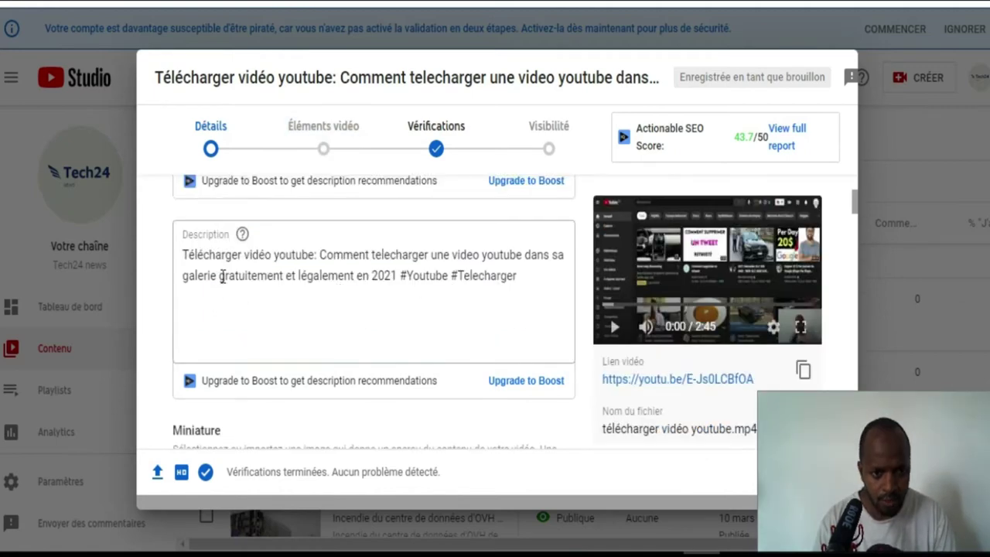
{"action": "left_click_drag", "start_coordinate": [219, 275], "coordinate": [355, 275]}
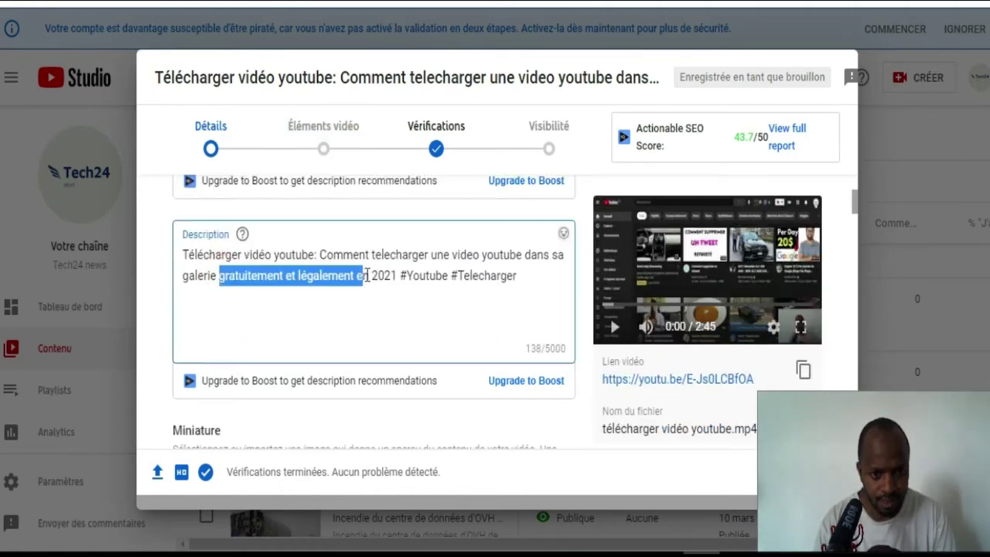
{"action": "right_click", "coordinate": [331, 275]}
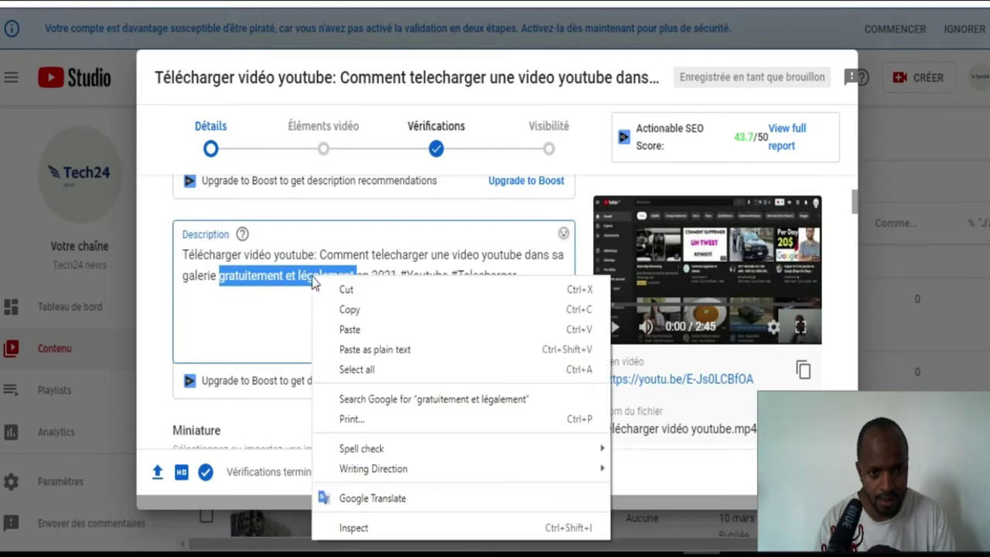
{"action": "left_click", "coordinate": [355, 312]}
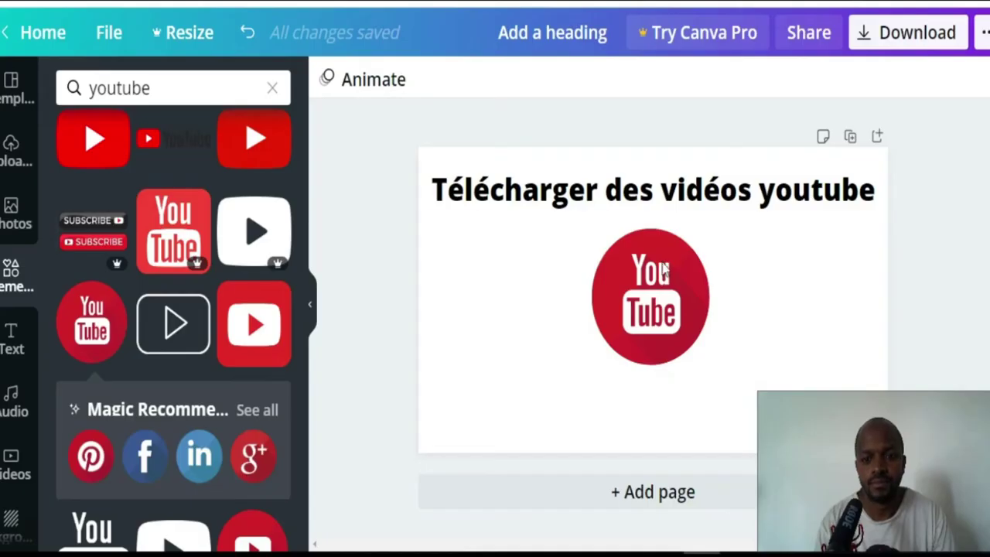
Add the pink TURNING 22 text combination to the thumbnail
{"action": "left_click", "coordinate": [543, 409]}
{"action": "left_click", "coordinate": [7, 340]}
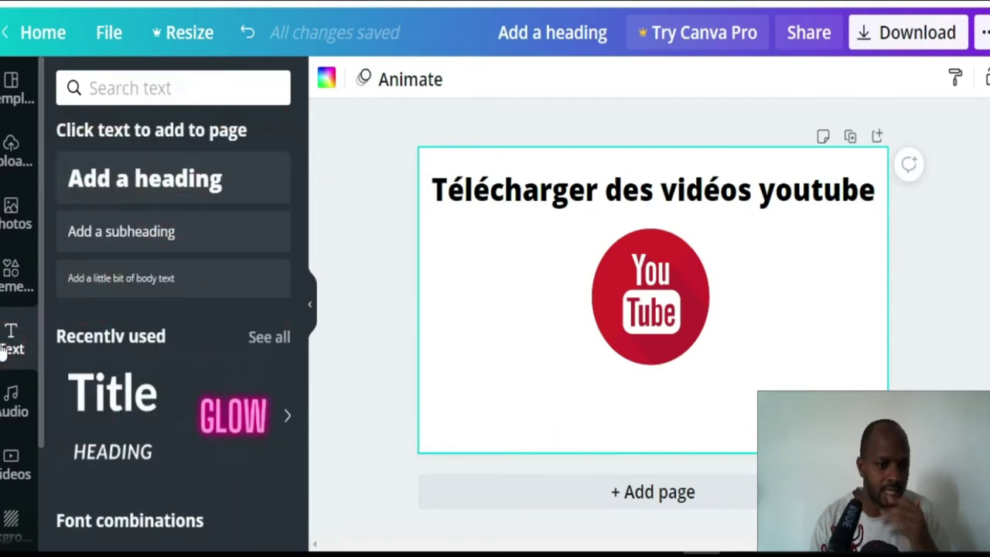
{"action": "scroll", "coordinate": [149, 344], "scroll_direction": "down", "scroll_amount": 2}
{"action": "scroll", "coordinate": [149, 352], "scroll_direction": "down", "scroll_amount": 3}
{"action": "scroll", "coordinate": [149, 352], "scroll_direction": "up", "scroll_amount": 5}
{"action": "scroll", "coordinate": [151, 352], "scroll_direction": "down", "scroll_amount": 10}
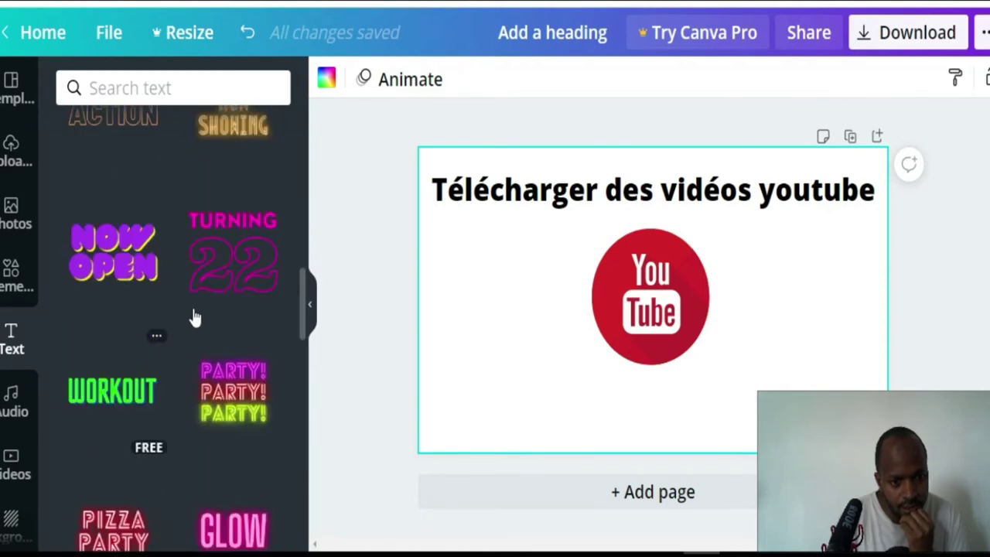
{"action": "left_click", "coordinate": [248, 226]}
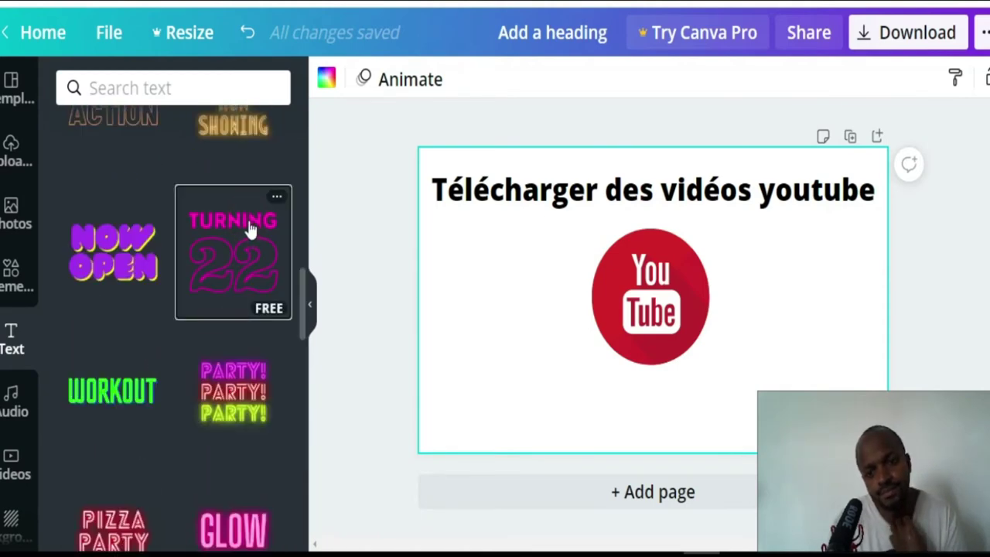
Delete the 22 outline from the group and widen the pink GRATUITEMENT ET LÉGALEMENT text box
{"action": "left_click", "coordinate": [706, 319]}
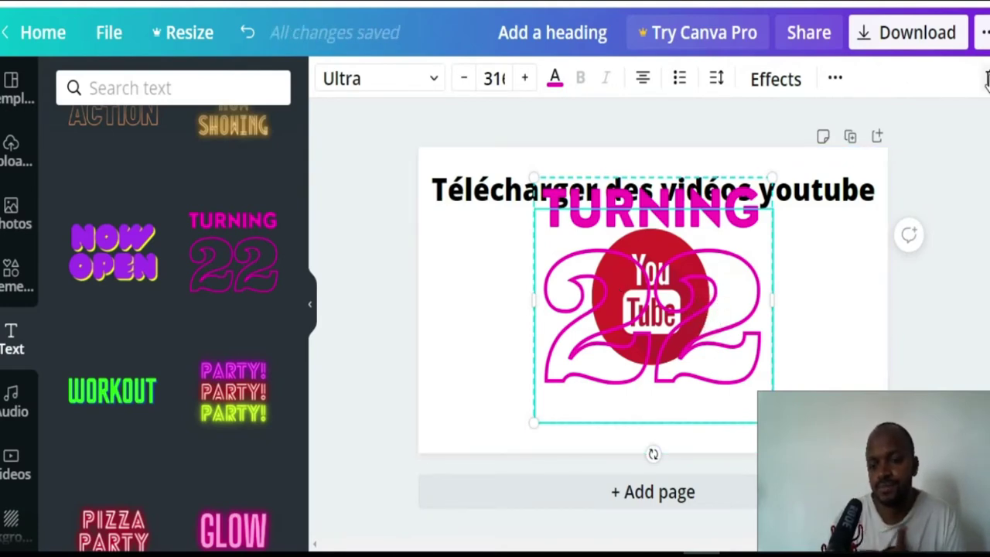
{"action": "left_click", "coordinate": [986, 78]}
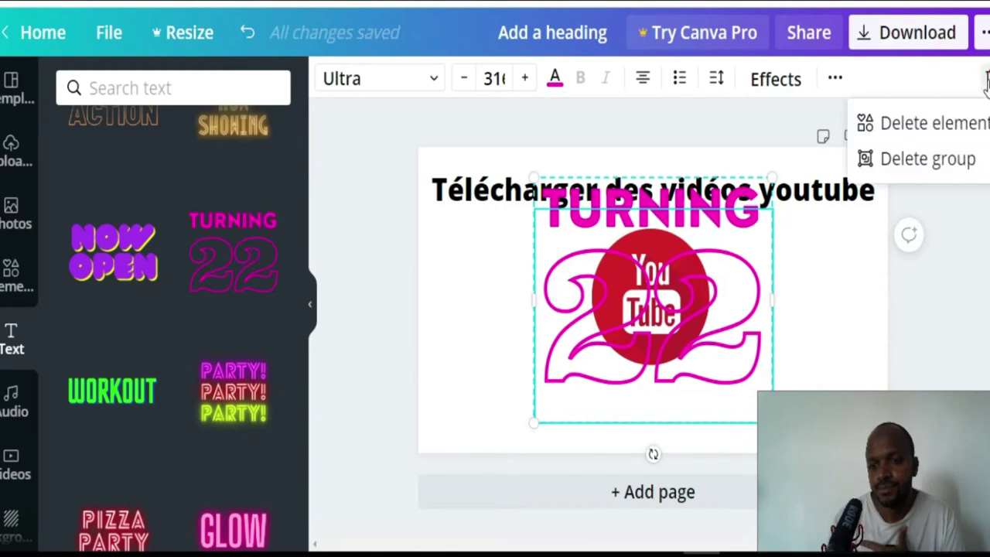
{"action": "left_click", "coordinate": [932, 125]}
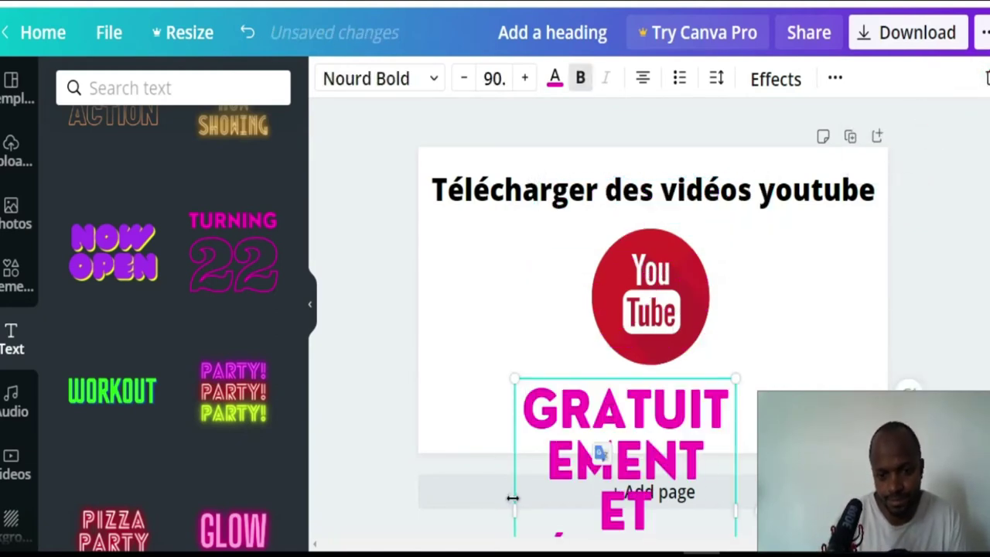
{"action": "left_click_drag", "start_coordinate": [512, 508], "coordinate": [397, 464]}
Move the pink text up onto the page, try font size 100, then undo back to 90
{"action": "left_click", "coordinate": [542, 344]}
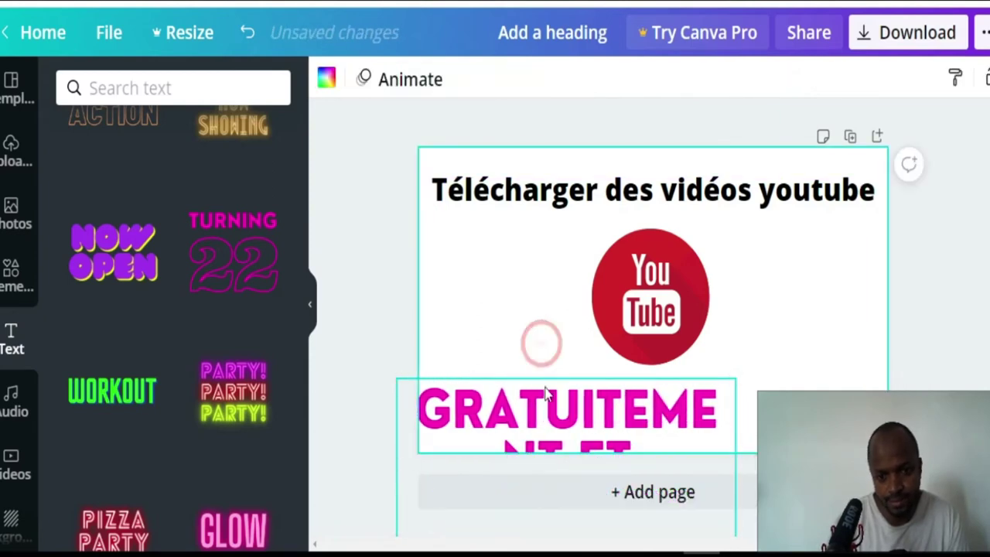
{"action": "left_click_drag", "start_coordinate": [549, 387], "coordinate": [571, 255]}
{"action": "left_click", "coordinate": [501, 71]}
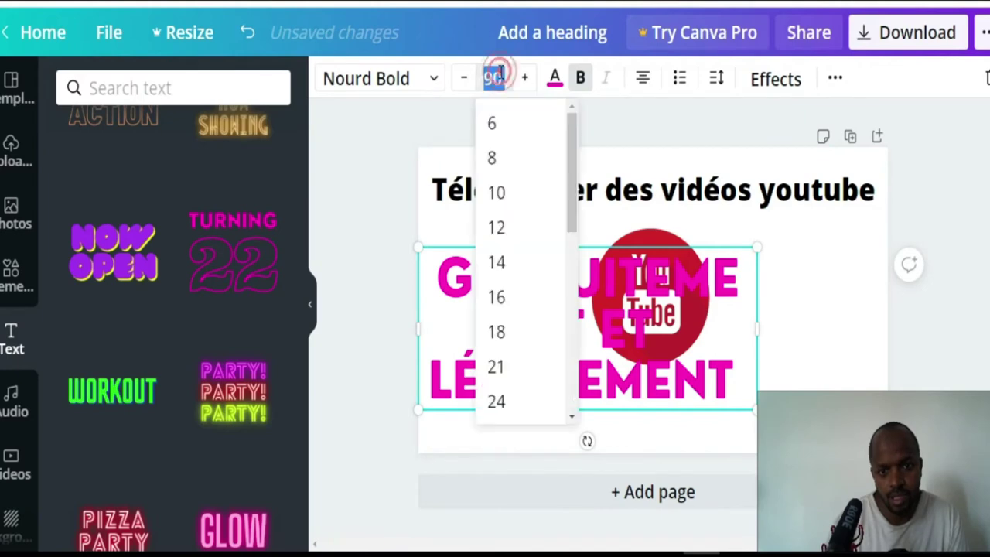
{"action": "type", "text": "1"}
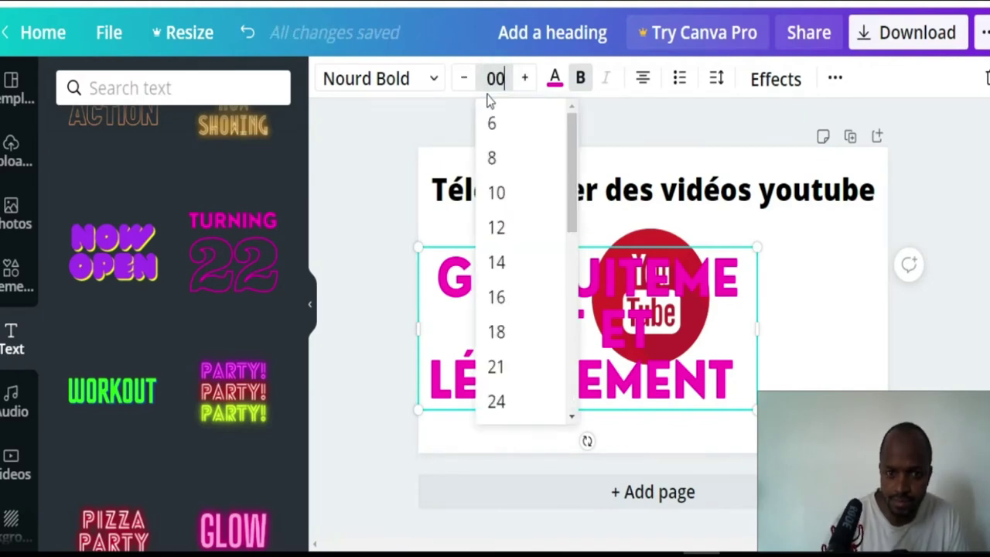
{"action": "key", "text": "Return"}
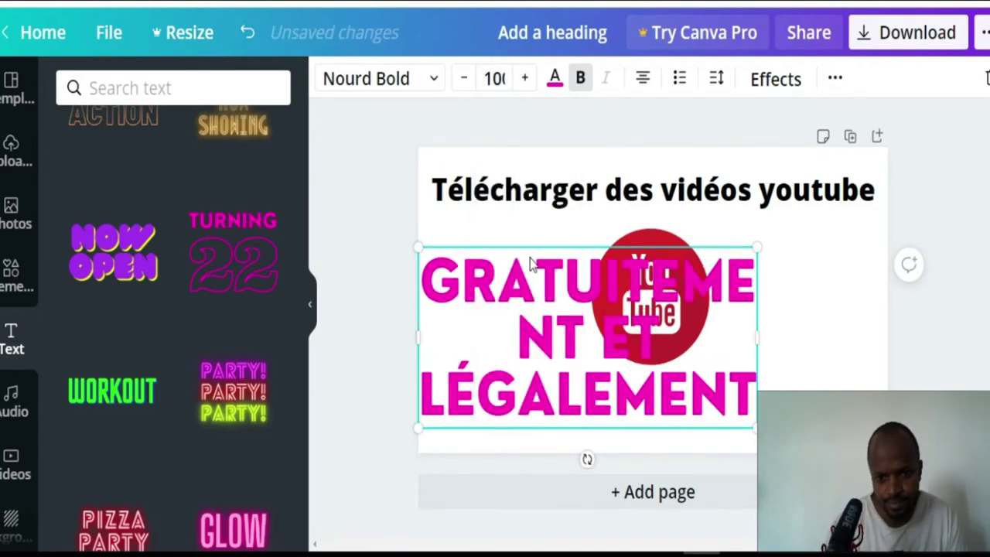
{"action": "key", "text": "ctrl+z"}
Wrap the pink text onto two lines below the YouTube logo, nudging logo and title up
{"action": "left_click_drag", "start_coordinate": [818, 330], "coordinate": [916, 328]}
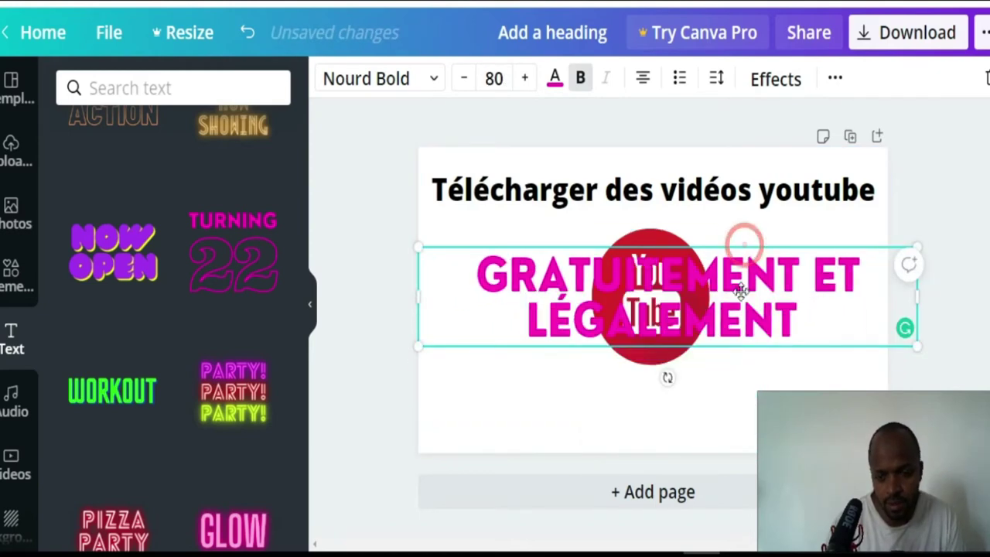
{"action": "left_click_drag", "start_coordinate": [741, 290], "coordinate": [726, 357]}
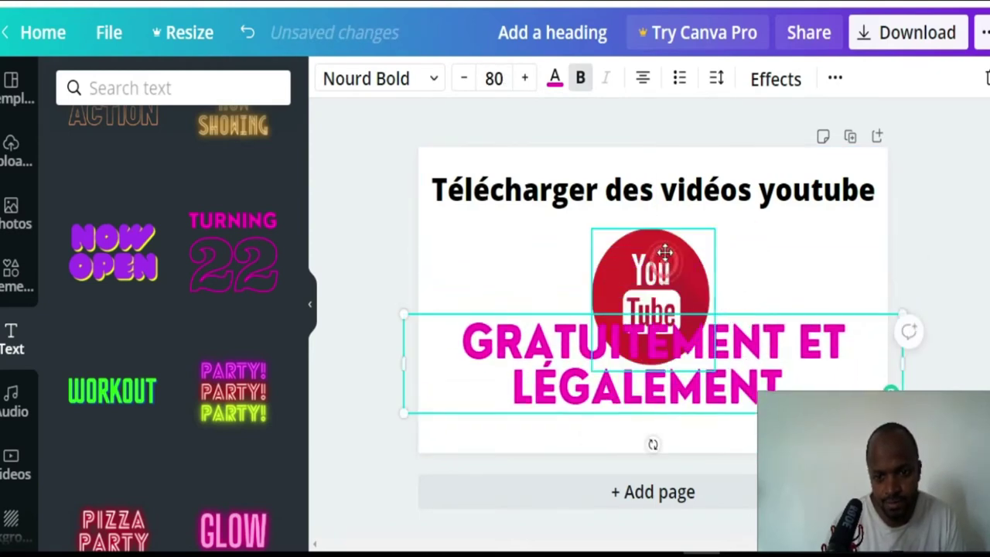
{"action": "left_click_drag", "start_coordinate": [665, 252], "coordinate": [665, 244]}
{"action": "left_click_drag", "start_coordinate": [771, 203], "coordinate": [768, 194]}
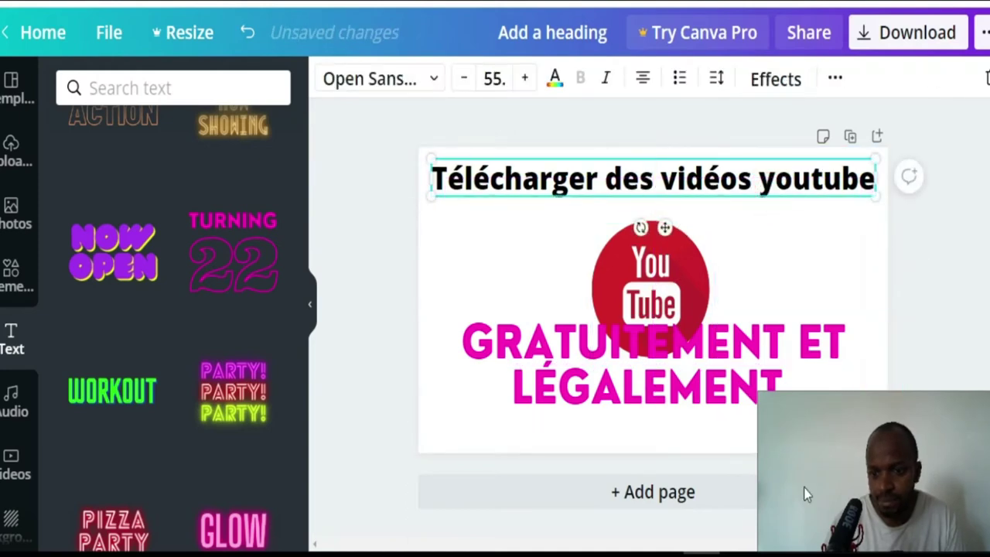
Lower the pink text slightly and widen its box on both sides to re-centre it
{"action": "left_click", "coordinate": [732, 383]}
{"action": "left_click_drag", "start_coordinate": [733, 384], "coordinate": [729, 400]}
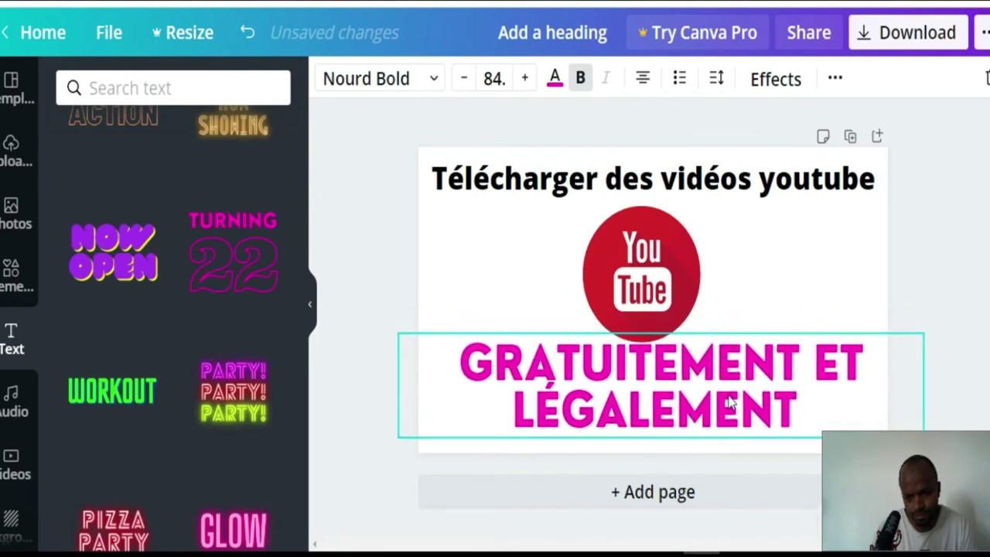
{"action": "left_click", "coordinate": [930, 276]}
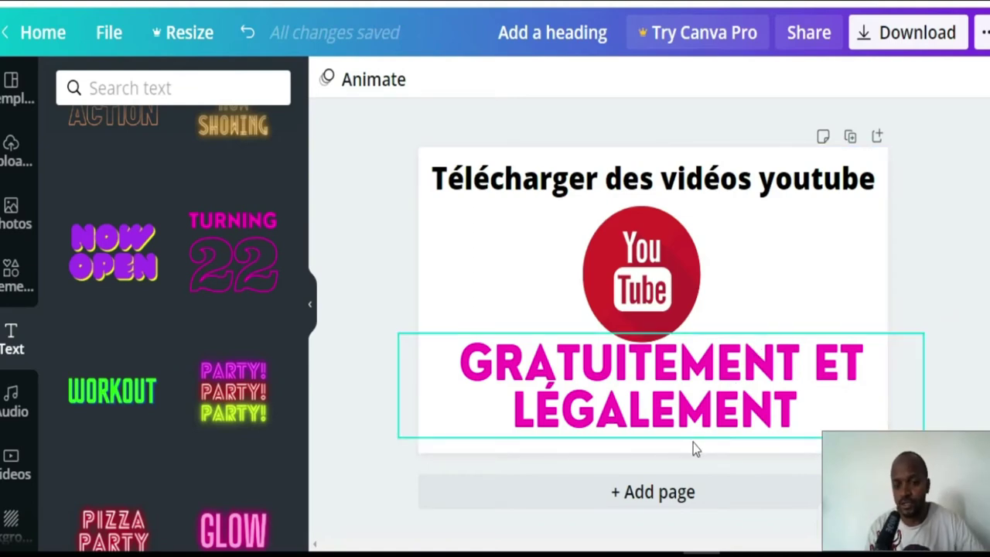
{"action": "left_click", "coordinate": [713, 391]}
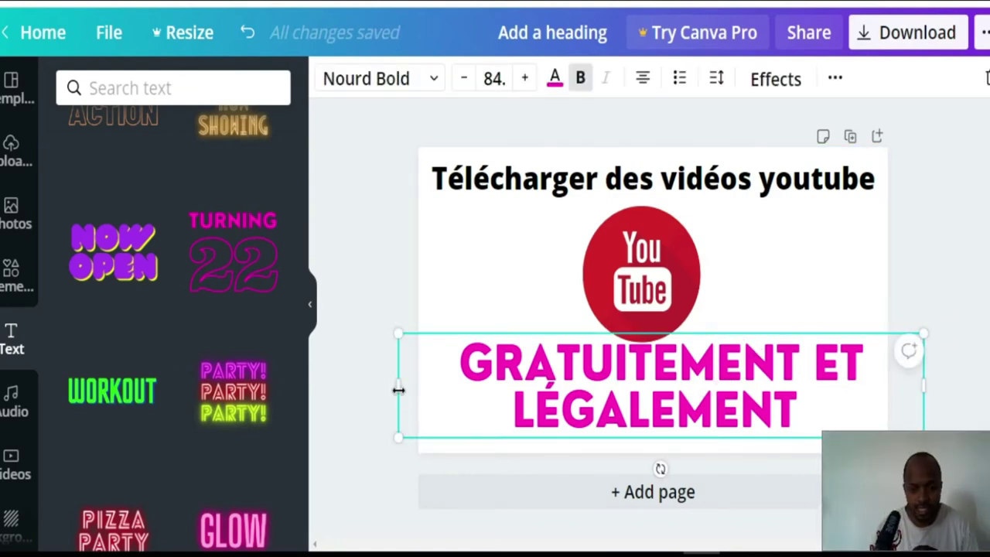
{"action": "left_click_drag", "start_coordinate": [396, 388], "coordinate": [371, 388]}
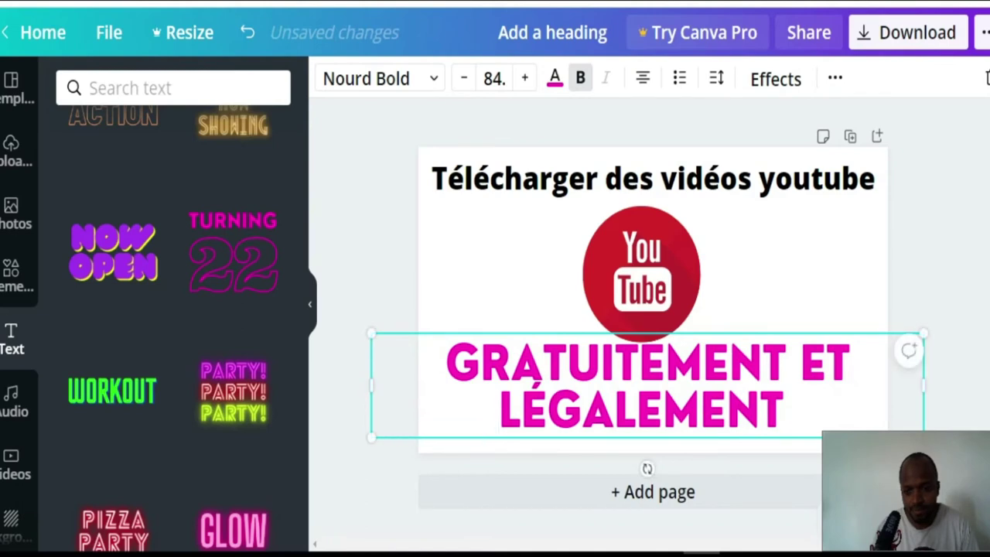
{"action": "left_click_drag", "start_coordinate": [924, 402], "coordinate": [959, 402]}
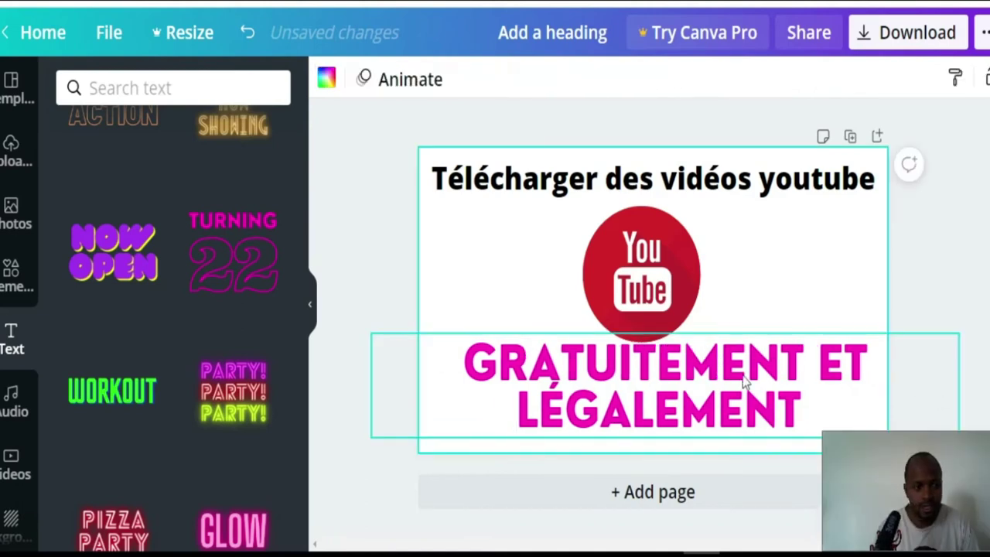
Add the orange download icon from a 'download' element search, shrunk and placed left
{"action": "left_click", "coordinate": [11, 272]}
{"action": "mouse_move", "coordinate": [207, 211]}
{"action": "scroll", "coordinate": [193, 170], "scroll_direction": "up", "scroll_amount": 3}
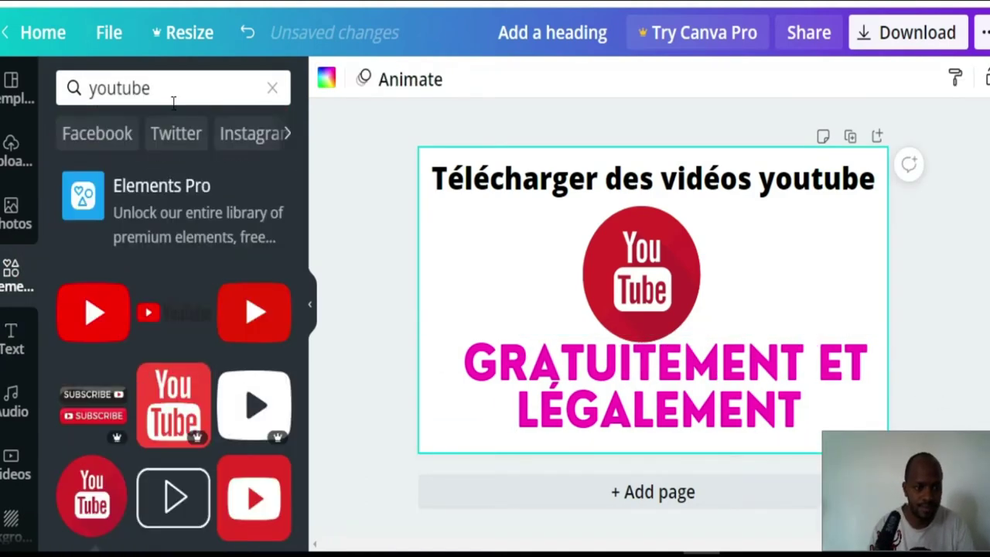
{"action": "left_click", "coordinate": [177, 88]}
{"action": "type", "text": "do"}
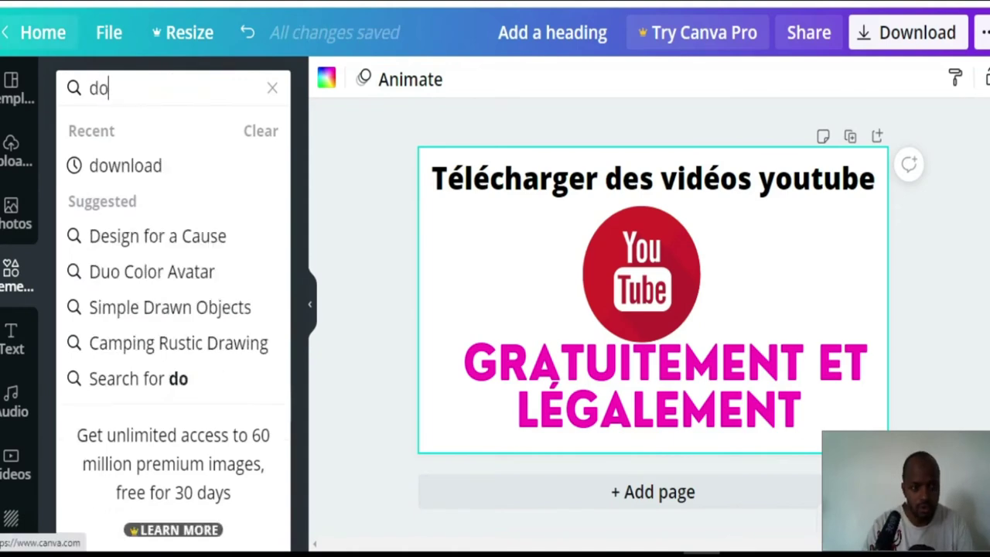
{"action": "left_click", "coordinate": [147, 170]}
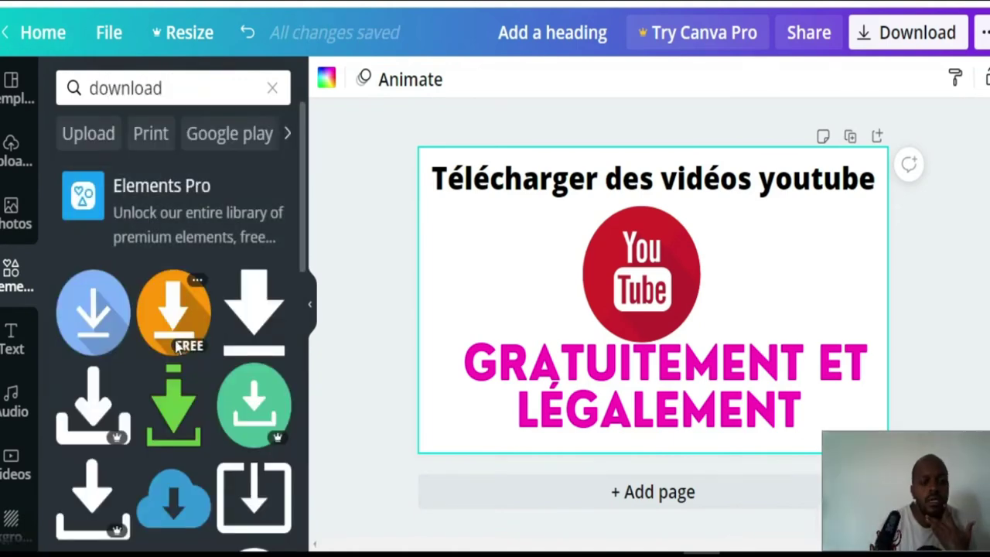
{"action": "left_click_drag", "start_coordinate": [170, 328], "coordinate": [731, 235]}
{"action": "left_click_drag", "start_coordinate": [889, 387], "coordinate": [832, 274]}
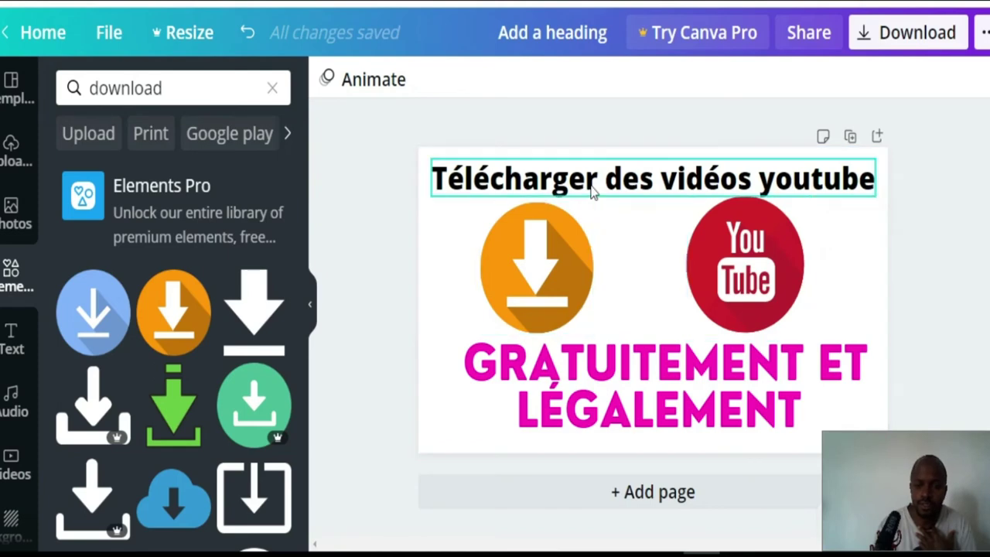
Increase the black title's font size by two steps to 56
{"action": "left_click", "coordinate": [595, 188]}
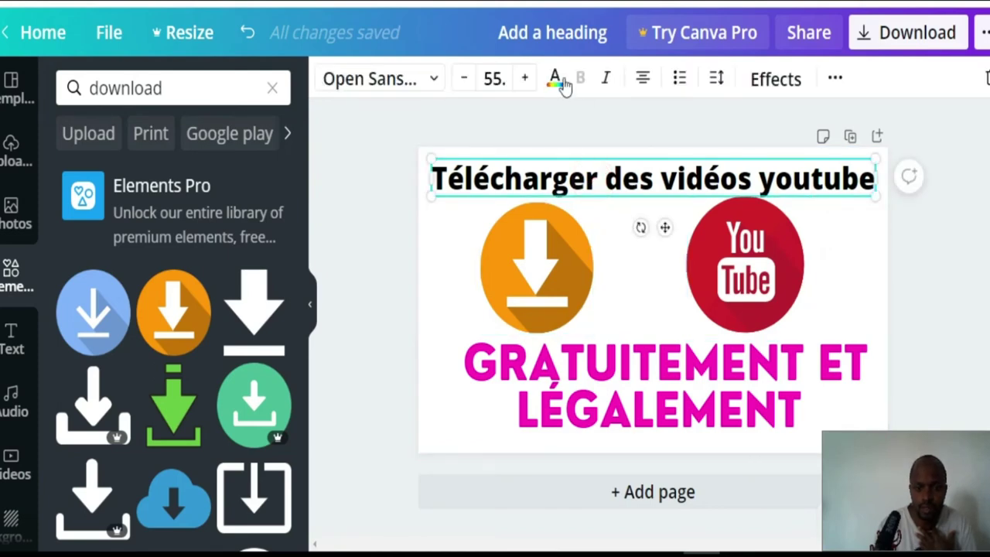
{"action": "left_click", "coordinate": [525, 81]}
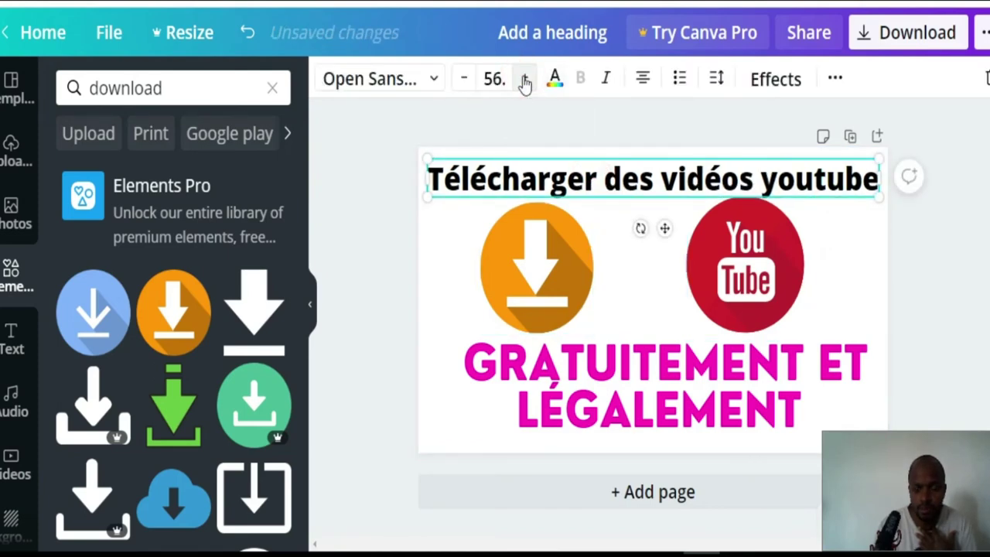
{"action": "left_click", "coordinate": [525, 80]}
{"action": "left_click", "coordinate": [961, 322]}
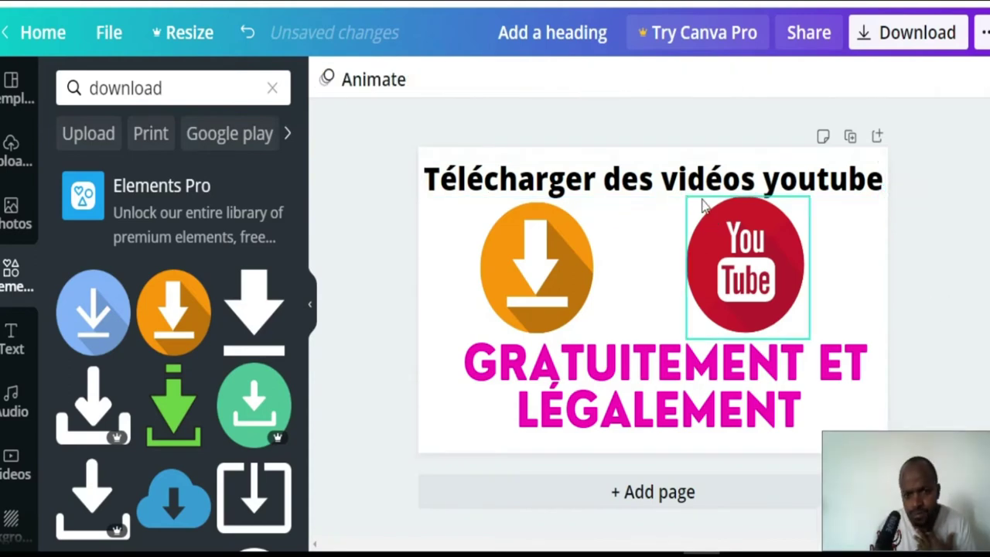
Raise the pink GRATUITEMENT ET LÉGALEMENT text to size 89 and nudge it slightly left
{"action": "left_click", "coordinate": [654, 373]}
{"action": "left_click", "coordinate": [527, 79]}
{"action": "left_click", "coordinate": [526, 79]}
{"action": "left_click", "coordinate": [527, 79]}
{"action": "left_click", "coordinate": [526, 79]}
{"action": "left_click", "coordinate": [527, 80]}
{"action": "left_click", "coordinate": [527, 79]}
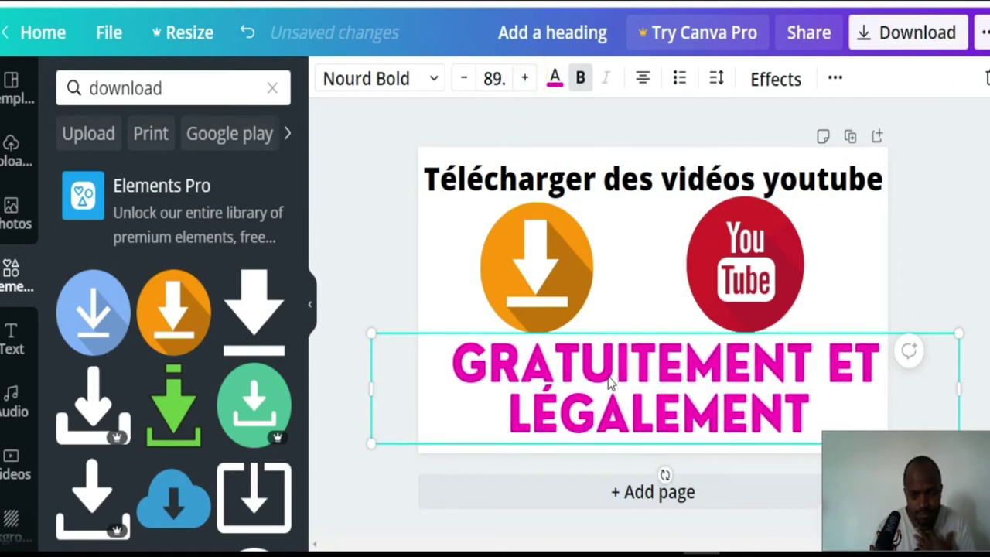
{"action": "left_click_drag", "start_coordinate": [609, 382], "coordinate": [605, 384]}
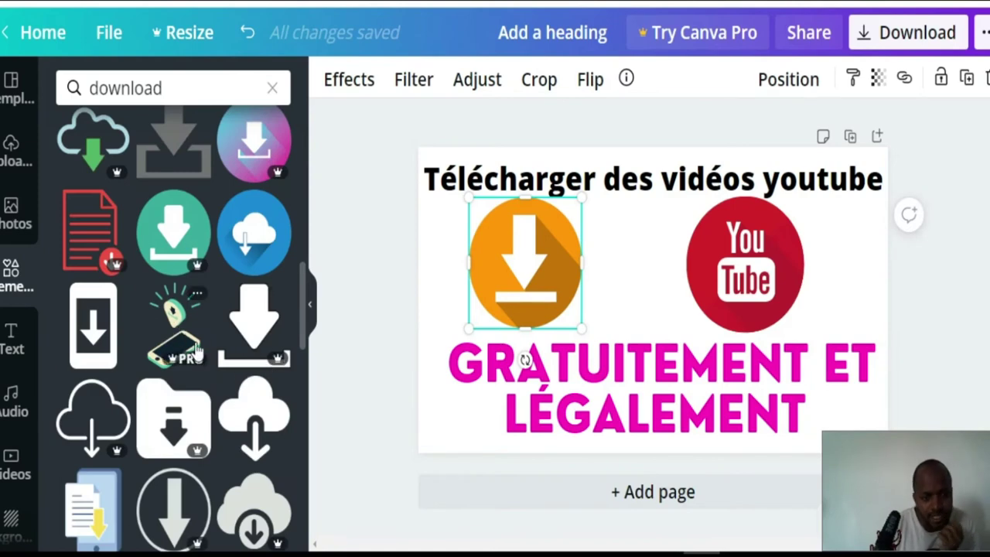
Add the light-blue cloud download icon left of the YouTube logo, moving the orange icon aside
{"action": "scroll", "coordinate": [232, 409], "scroll_direction": "down", "scroll_amount": 7}
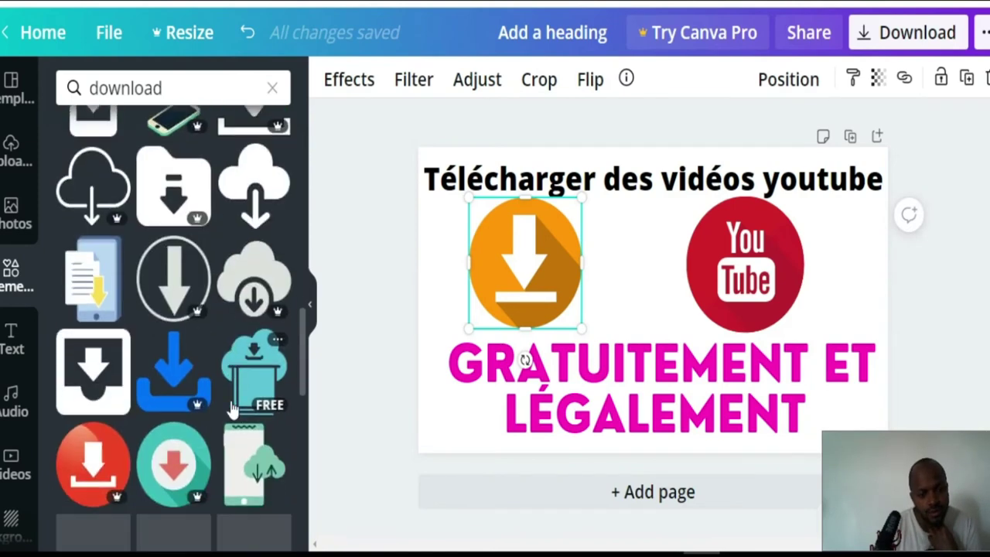
{"action": "scroll", "coordinate": [256, 405], "scroll_direction": "down", "scroll_amount": 3}
{"action": "scroll", "coordinate": [256, 405], "scroll_direction": "down", "scroll_amount": 3}
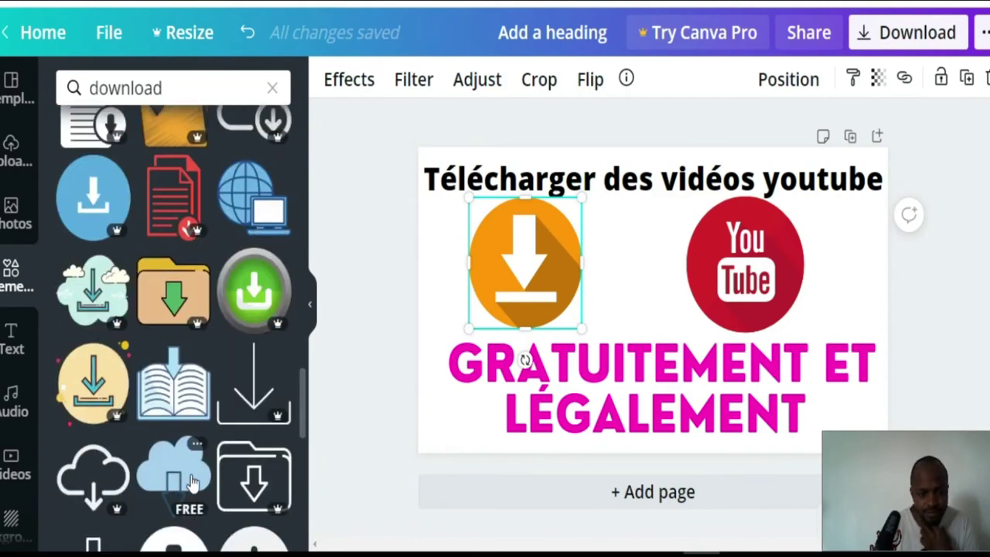
{"action": "left_click_drag", "start_coordinate": [182, 477], "coordinate": [624, 271]}
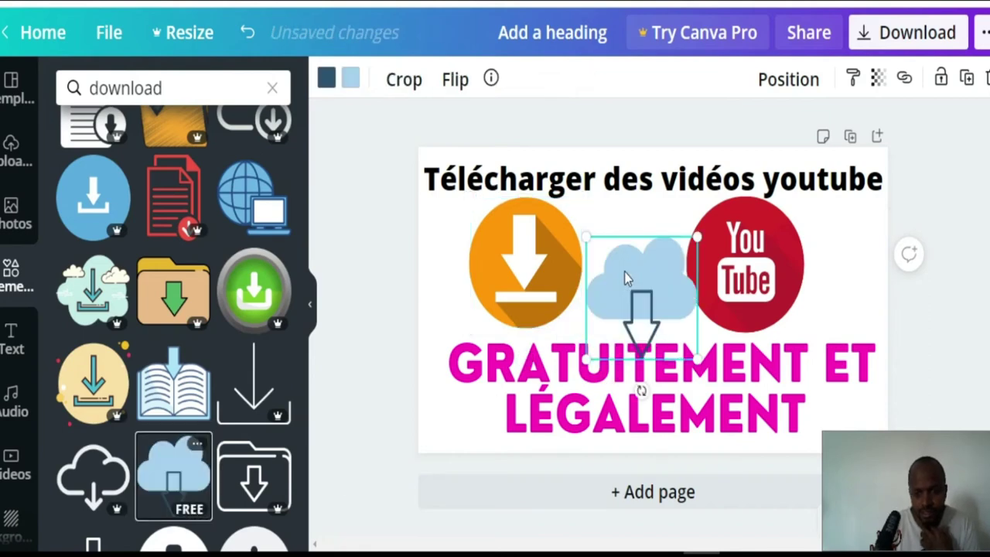
{"action": "left_click_drag", "start_coordinate": [536, 232], "coordinate": [423, 334]}
{"action": "left_click_drag", "start_coordinate": [665, 267], "coordinate": [551, 246]}
{"action": "mouse_move", "coordinate": [529, 370]}
{"action": "left_mouse_down"}
{"action": "mouse_move", "coordinate": [650, 340]}
{"action": "mouse_move", "coordinate": [660, 309]}
{"action": "mouse_move", "coordinate": [630, 357]}
{"action": "mouse_move", "coordinate": [580, 383]}
{"action": "mouse_move", "coordinate": [529, 377]}
{"action": "left_mouse_up"}
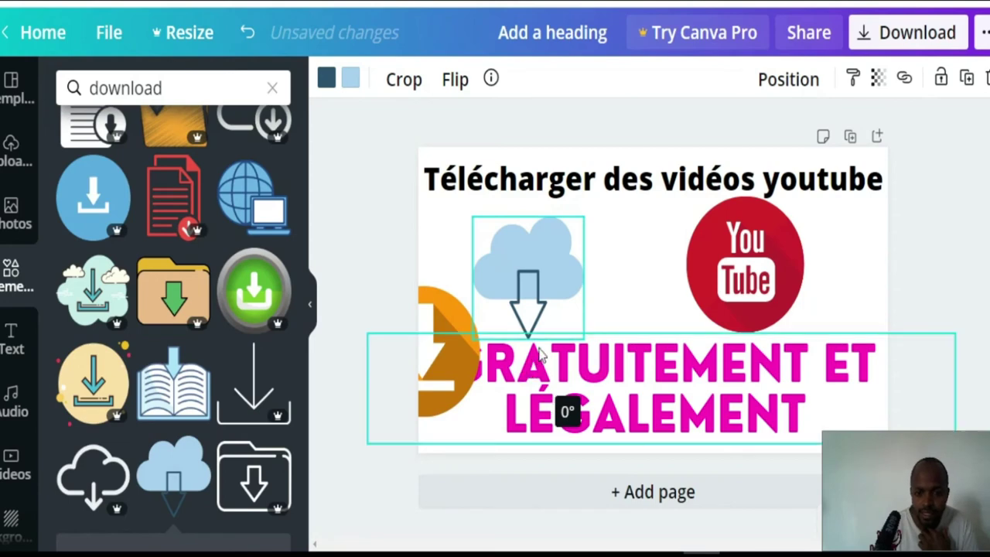
{"action": "left_click_drag", "start_coordinate": [526, 265], "coordinate": [539, 259]}
Delete the orange download icon and reselect the cloud icon
{"action": "left_click", "coordinate": [440, 321]}
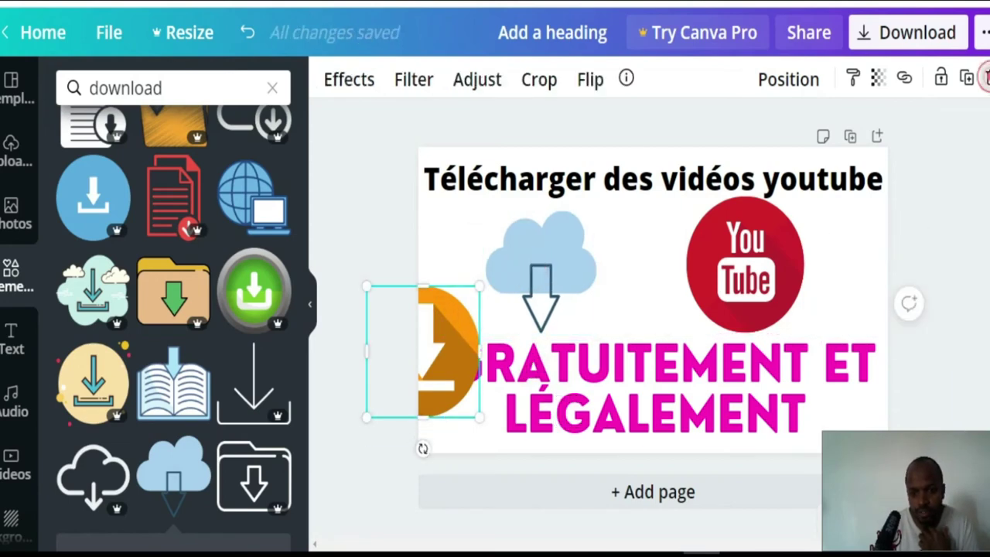
{"action": "left_click", "coordinate": [987, 79]}
{"action": "left_click", "coordinate": [546, 292]}
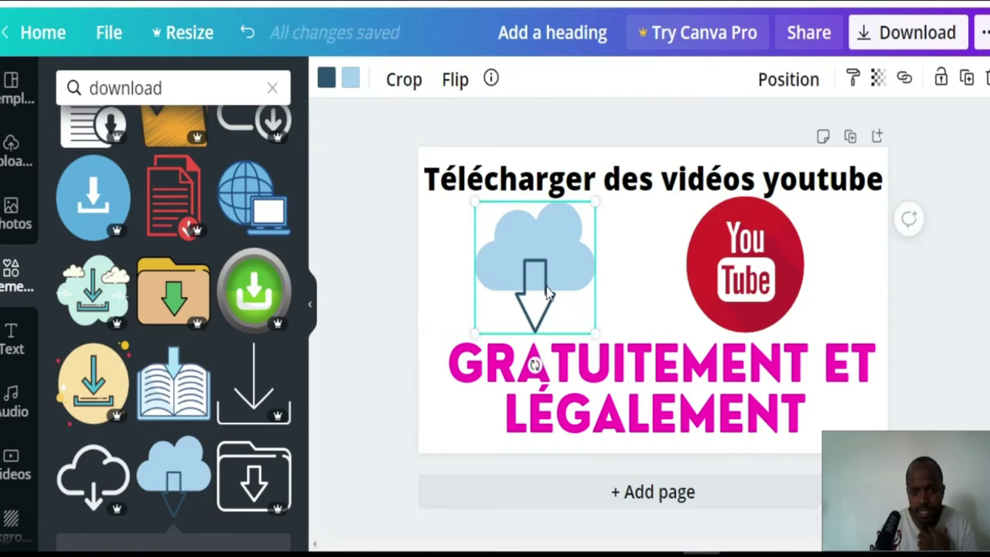
Recolour the cloud icon's dark-blue arrow to the YouTube logo's red, then deselect the cloud
{"action": "left_click", "coordinate": [324, 80]}
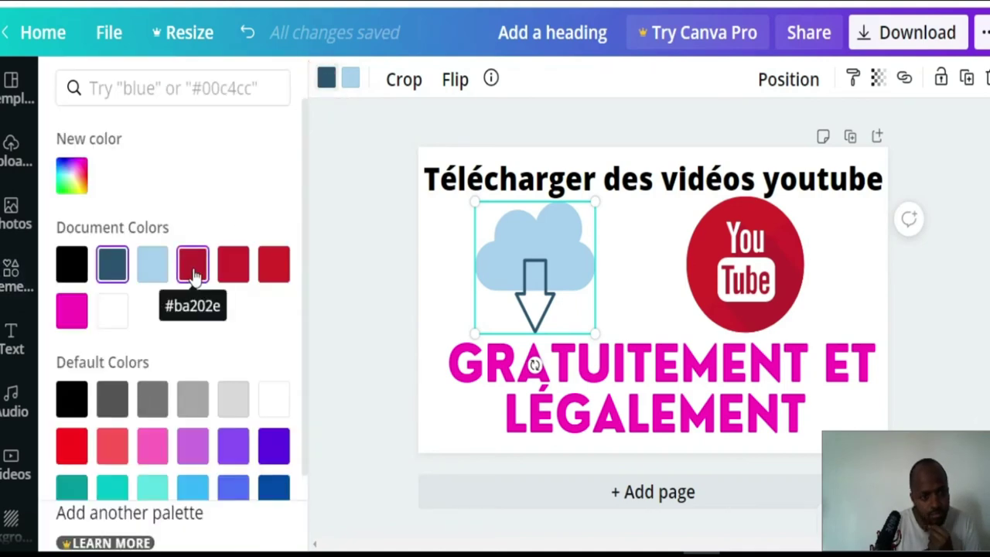
{"action": "left_click", "coordinate": [234, 265]}
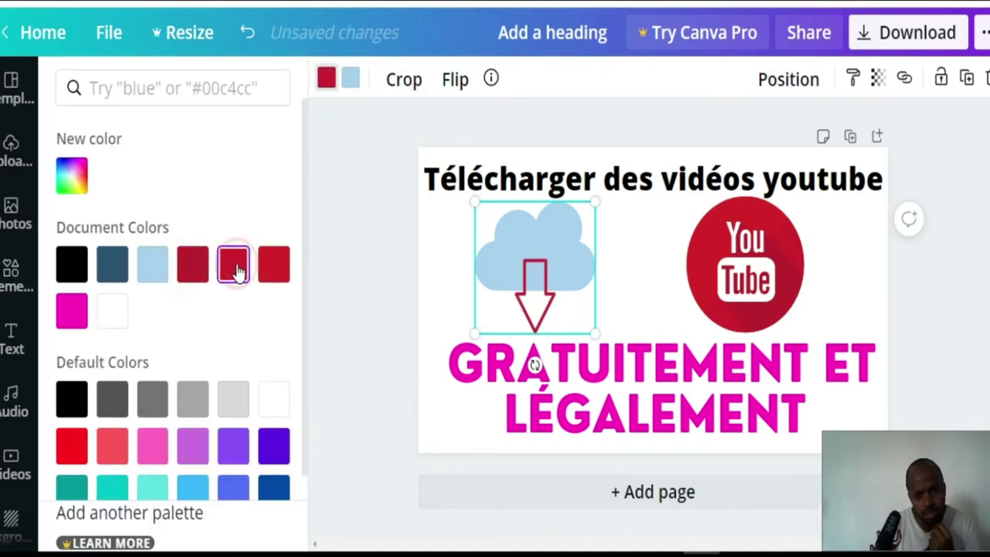
{"action": "left_click", "coordinate": [854, 264]}
{"action": "left_click", "coordinate": [659, 290]}
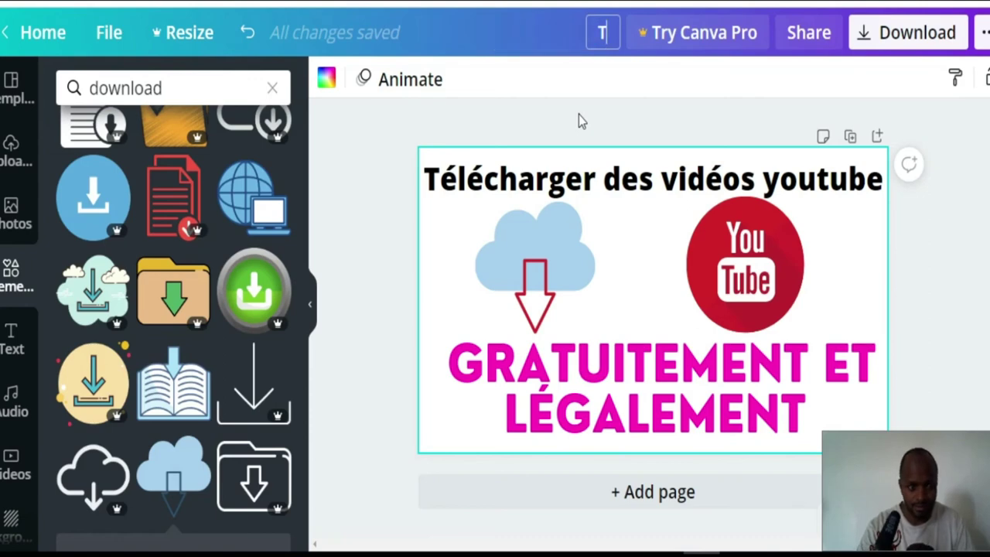
Rename the design to 'Telecharger' and bring up the PNG 1280 × 720 px download panel
{"action": "type", "text": "el"}
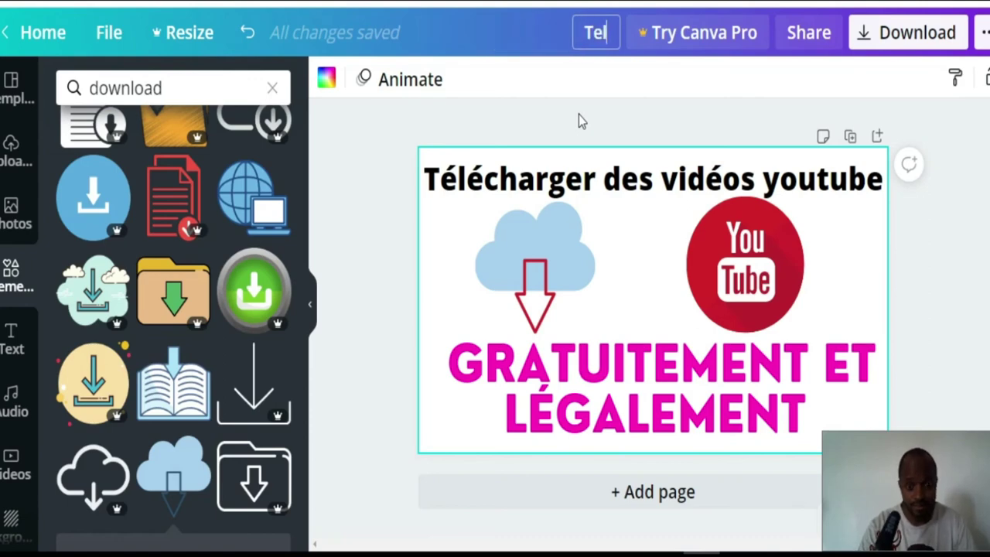
{"action": "type", "text": "charger"}
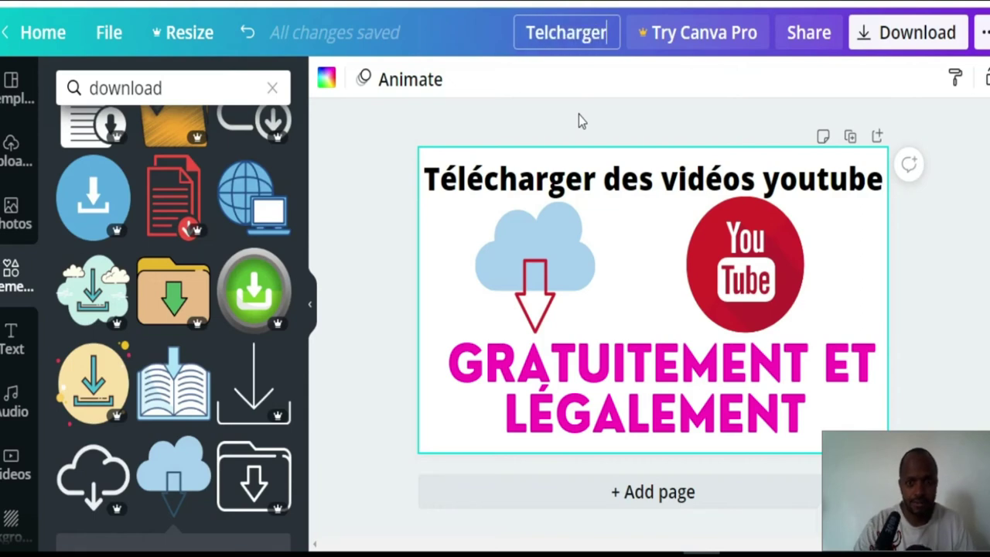
{"action": "left_click", "coordinate": [548, 35]}
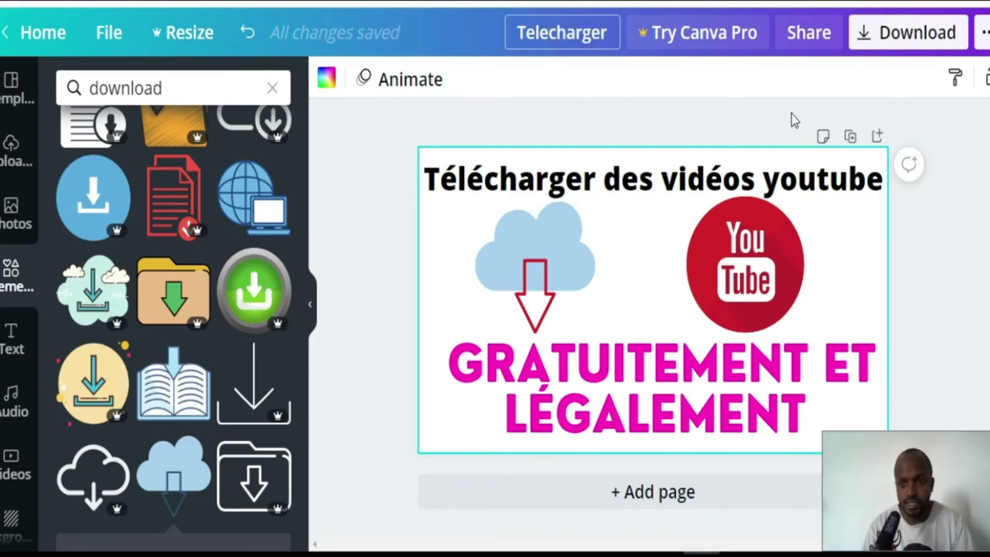
{"action": "left_click", "coordinate": [913, 104]}
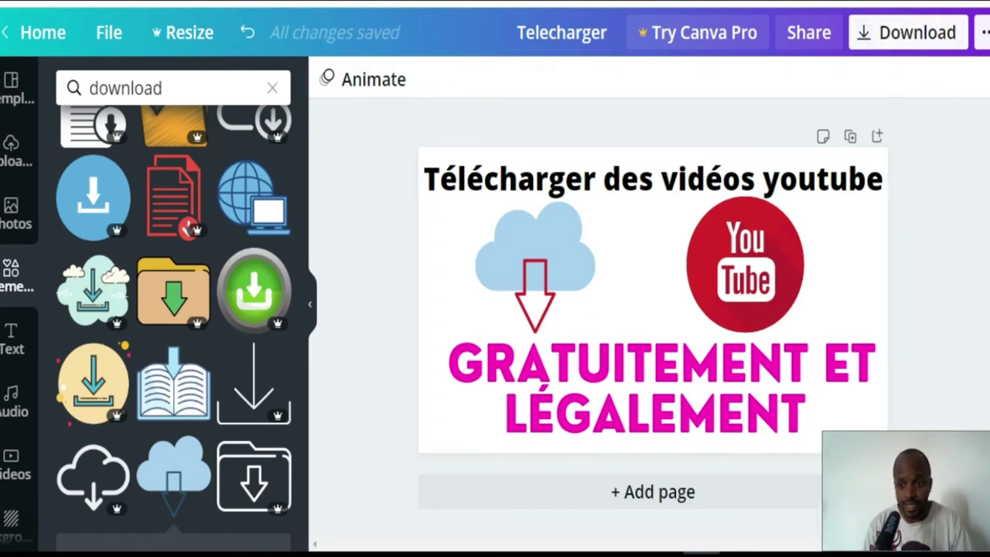
{"action": "left_click", "coordinate": [911, 39]}
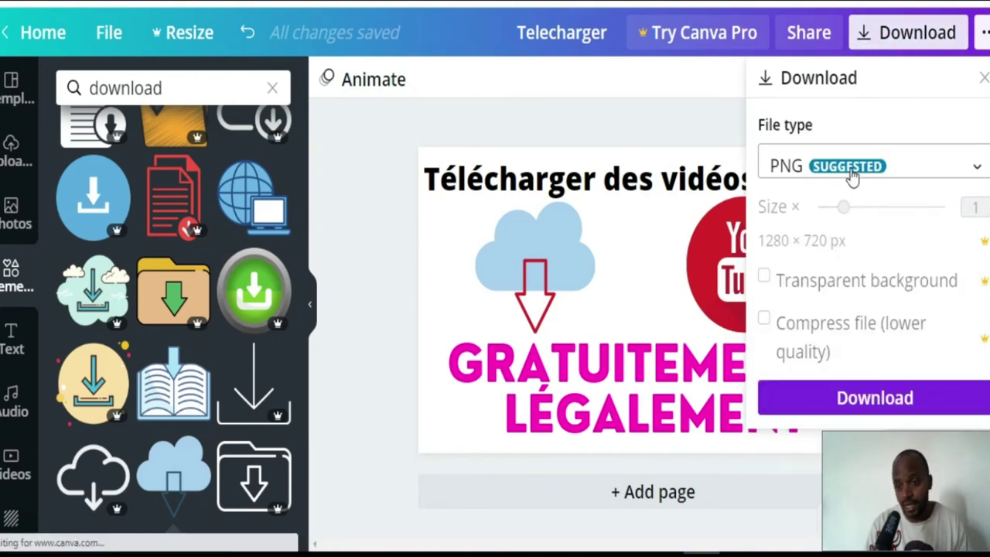
Keep PNG as the file type, dismiss the Pro-only transparent background offer, and download the thumbnail
{"action": "left_click", "coordinate": [850, 175]}
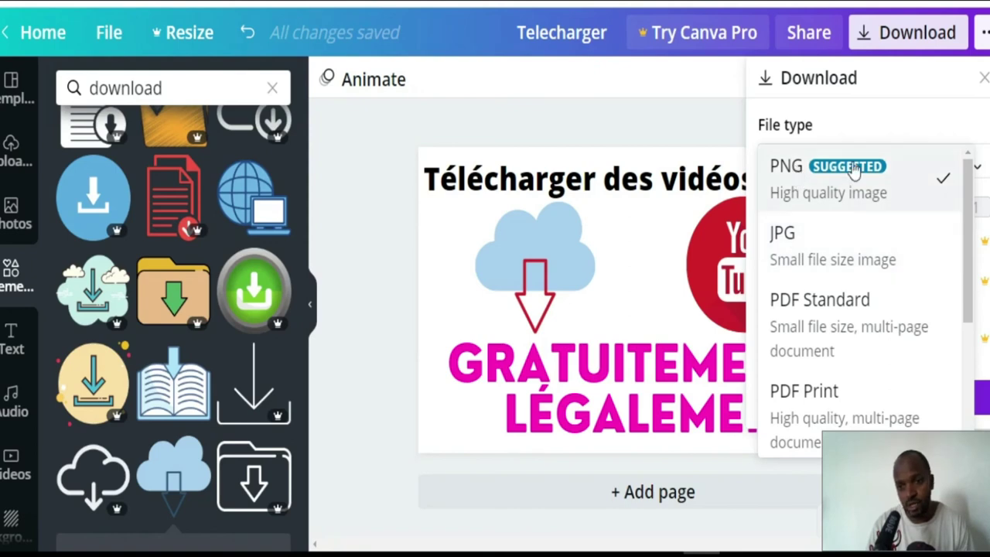
{"action": "left_click", "coordinate": [850, 170]}
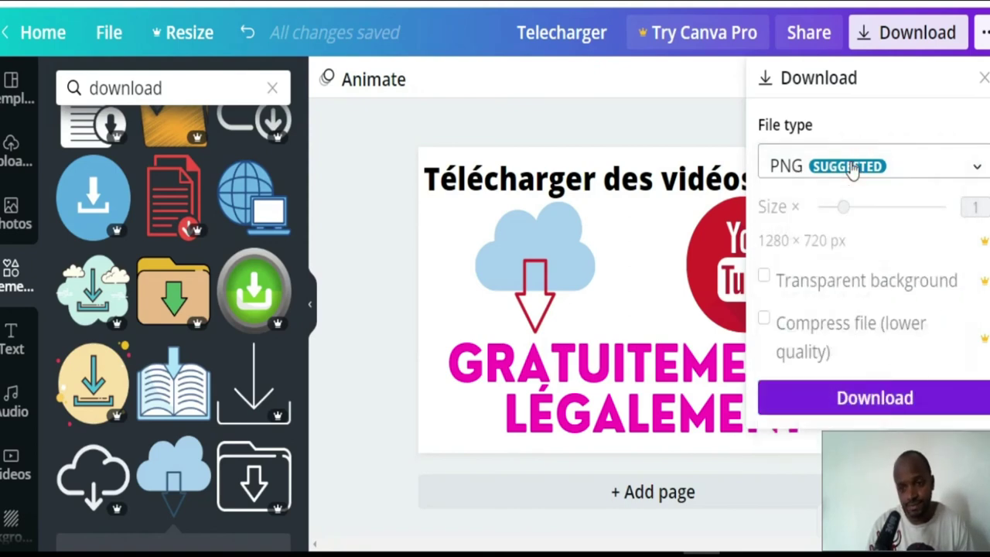
{"action": "left_click", "coordinate": [802, 283]}
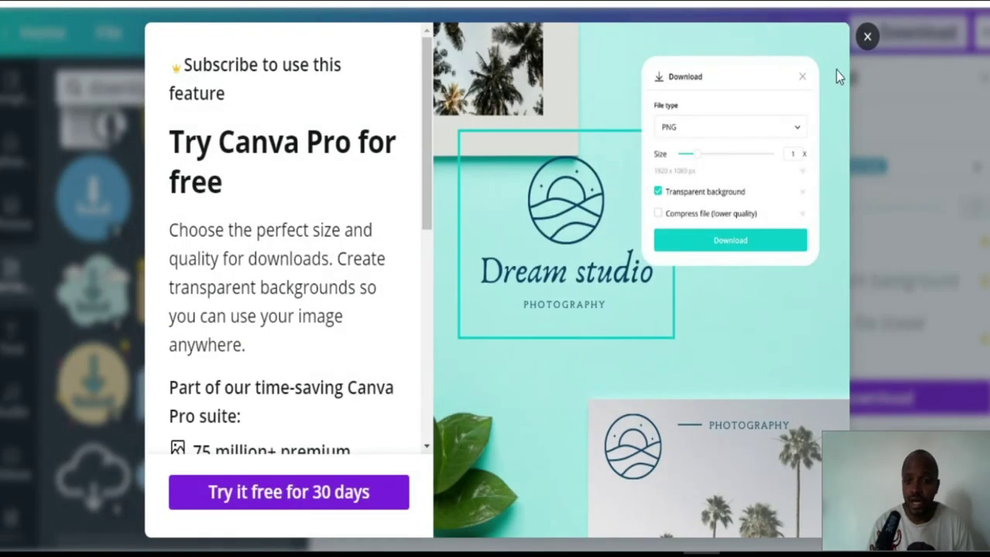
{"action": "left_click", "coordinate": [867, 36]}
{"action": "left_click", "coordinate": [917, 386]}
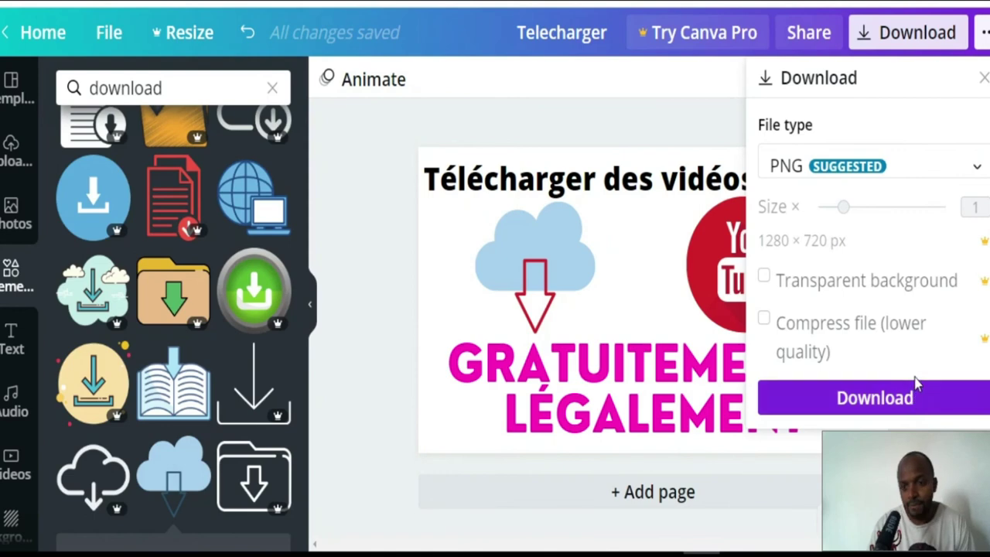
{"action": "left_click", "coordinate": [898, 402]}
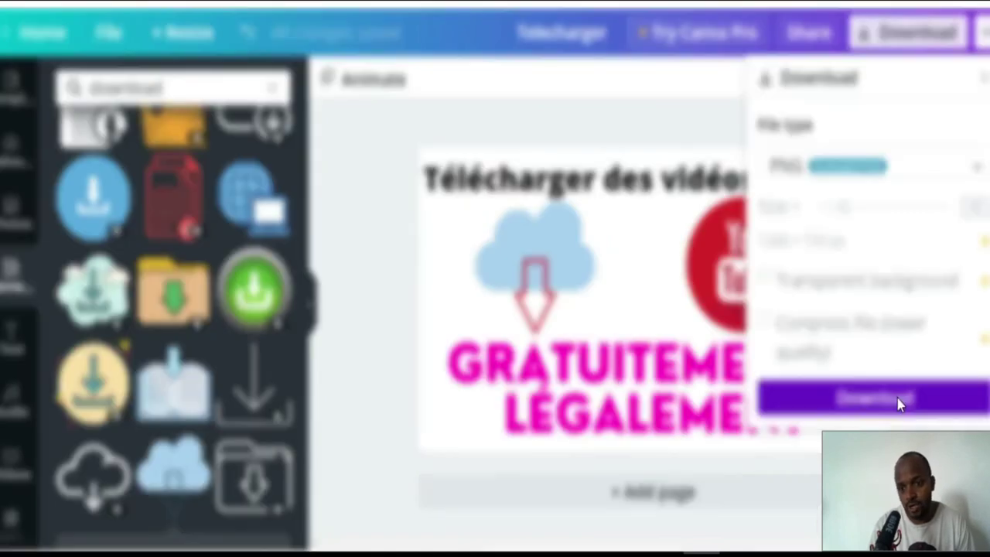